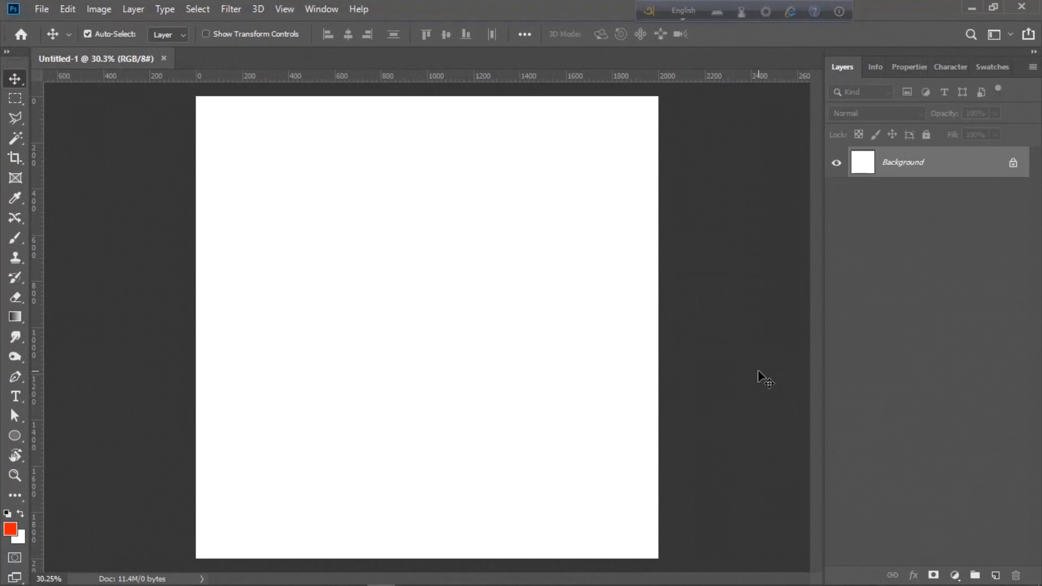
Step: Draw a perfect circle about 1346 px across on the canvas, with a black fill and a 0 px stroke
key("ctrl+0")
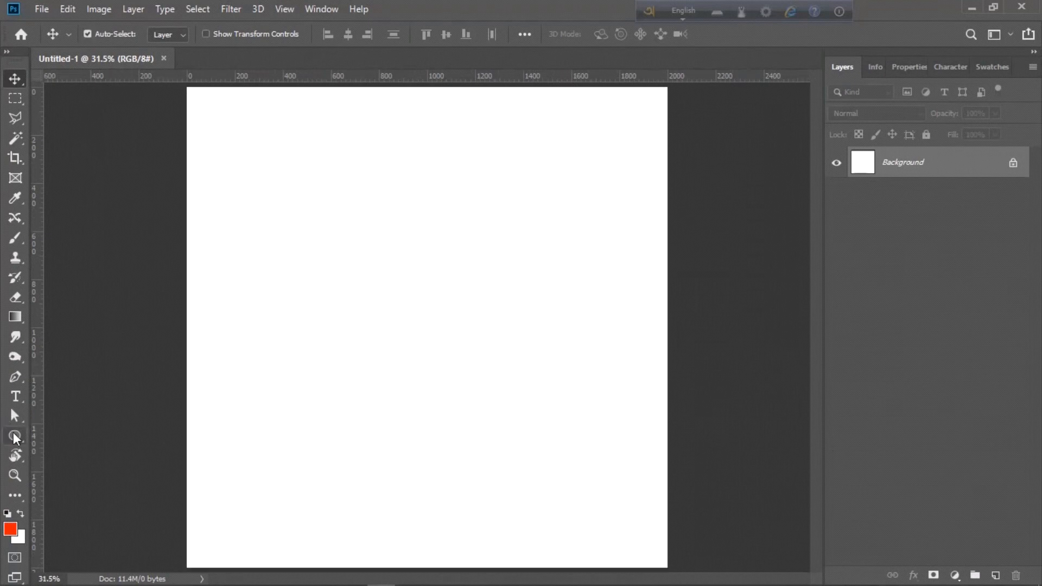
left_click(15, 436)
left_click_drag(392, 299, 561, 448)
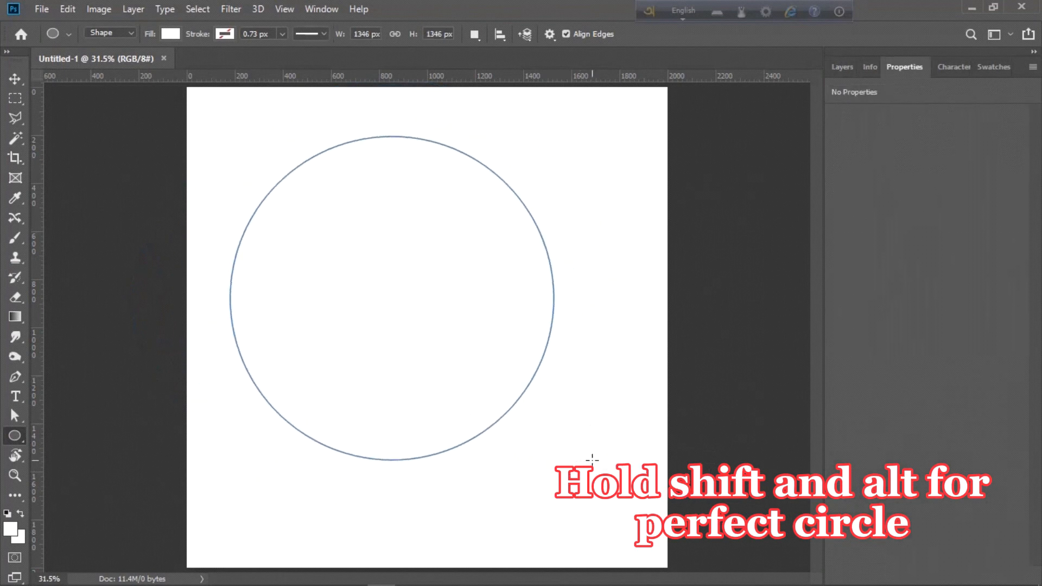
left_click(170, 33)
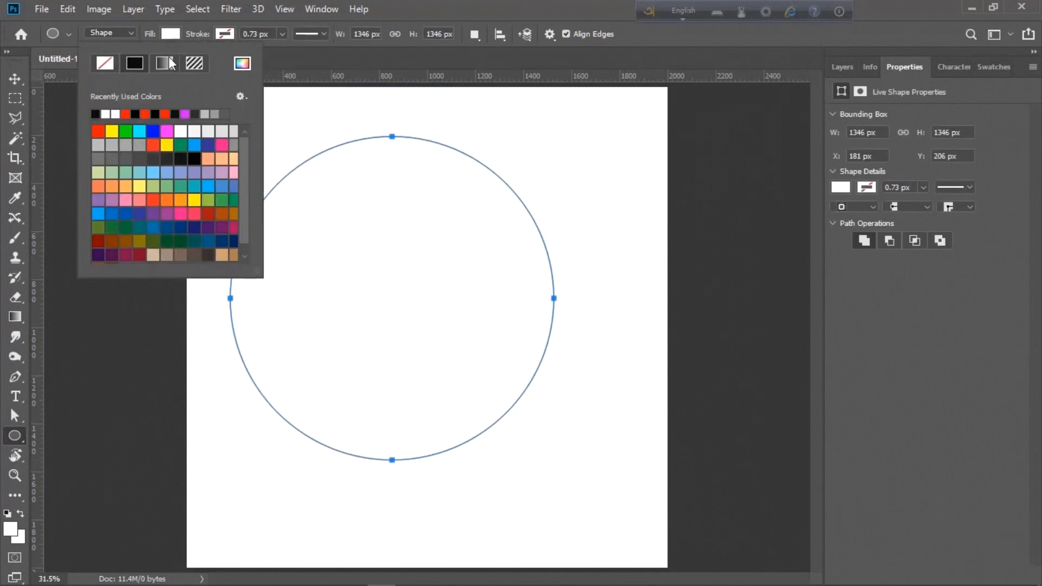
left_click(158, 114)
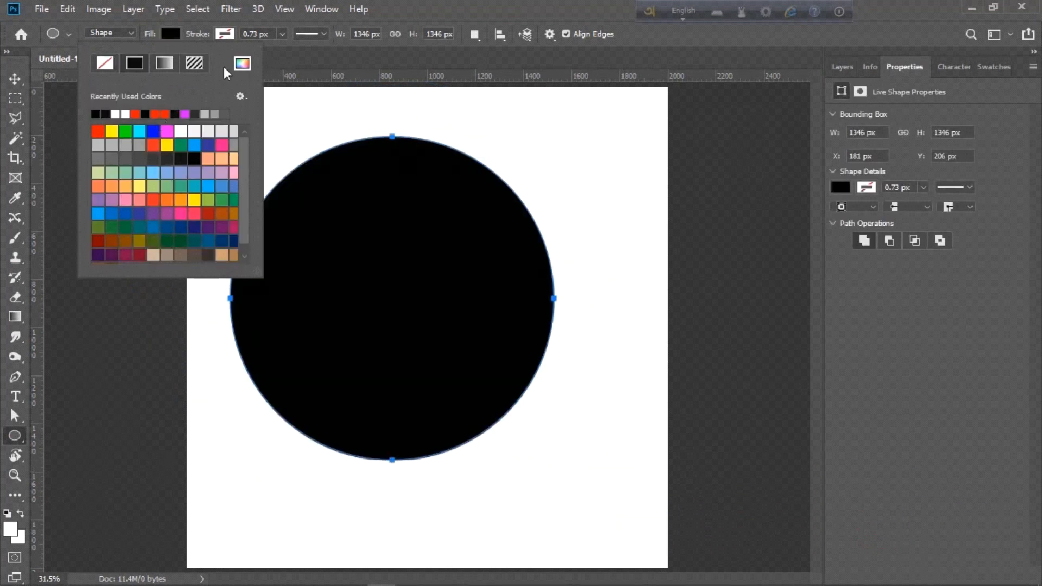
left_click(282, 35)
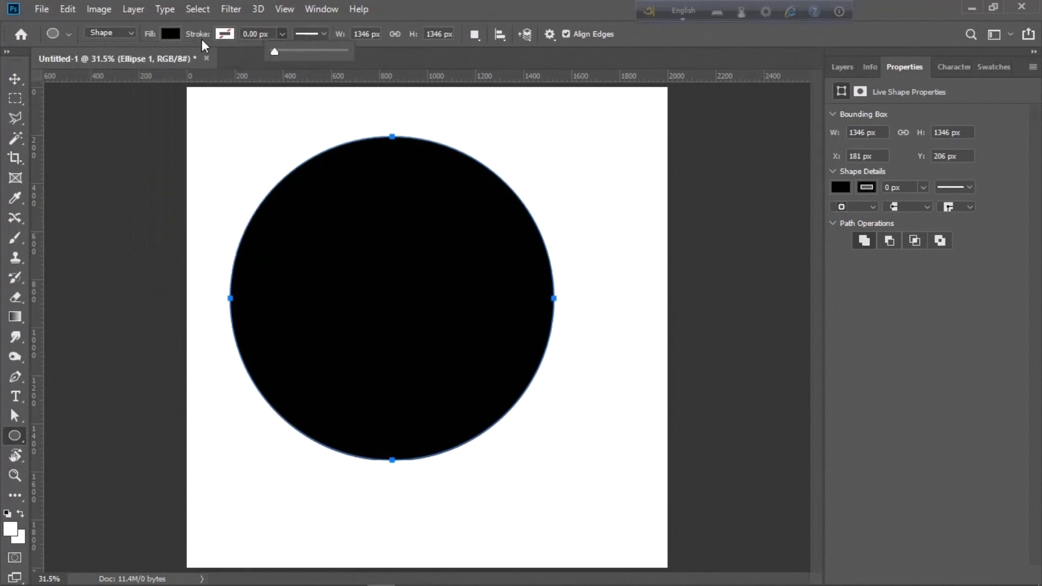
Step: Duplicate the black circle's layer and recolour the copy dark grey
left_click(852, 69)
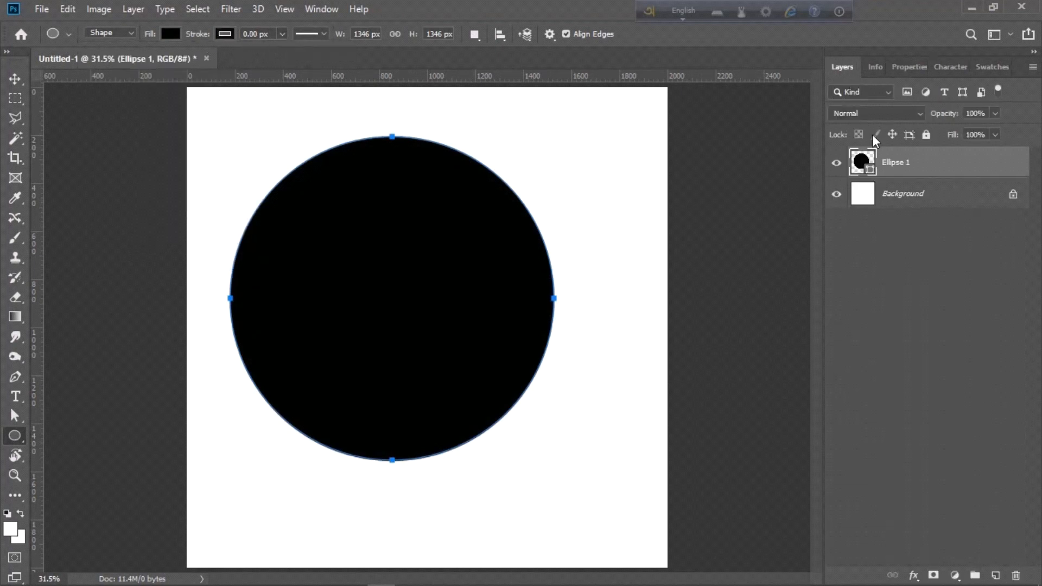
mouse_move(960, 169)
left_mouse_down()
mouse_move(980, 286)
mouse_move(997, 575)
left_mouse_up()
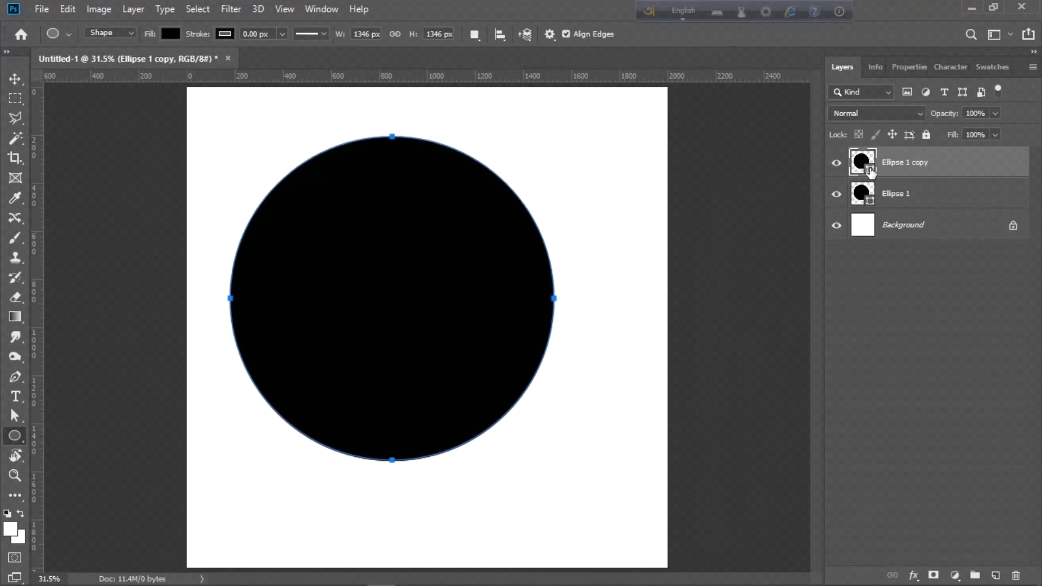
double_click(870, 171)
left_click(759, 167)
key("Return")
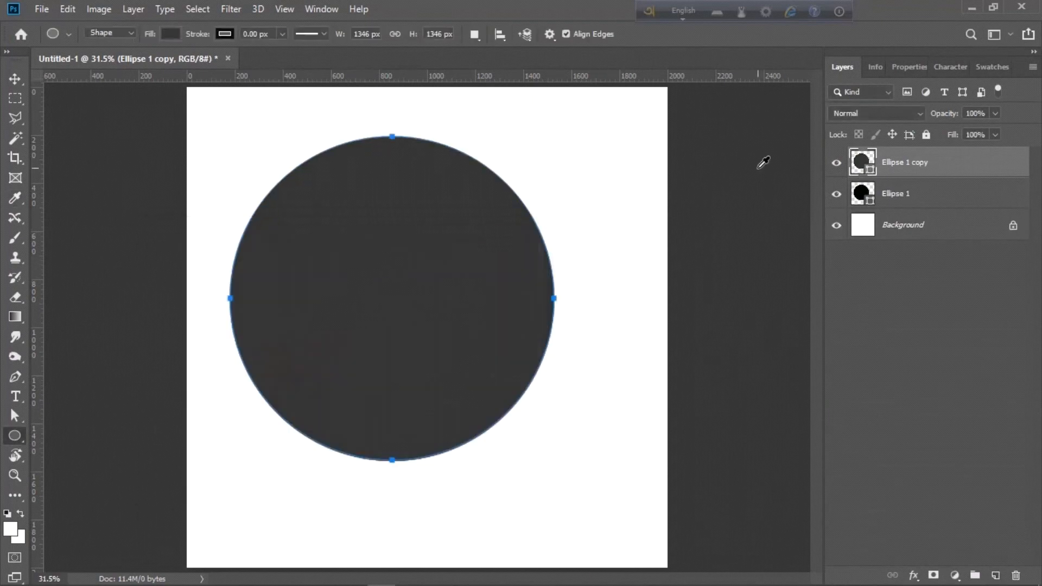
Step: Scale the grey circle to about 79% around its centre and align the left edges of both circles
key("ctrl+t")
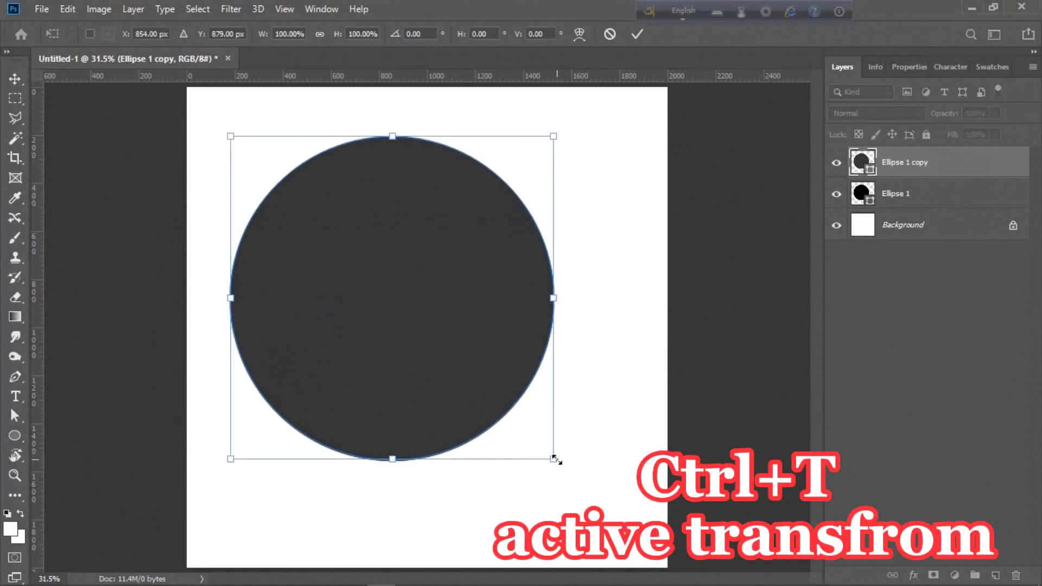
left_click_drag(553, 459, 517, 430)
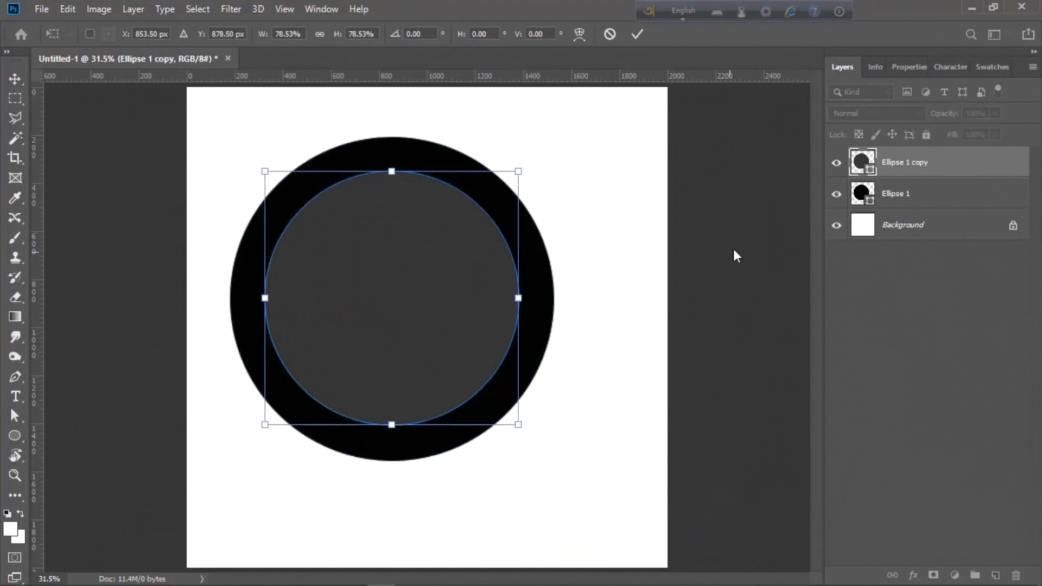
left_click(889, 191, "shift")
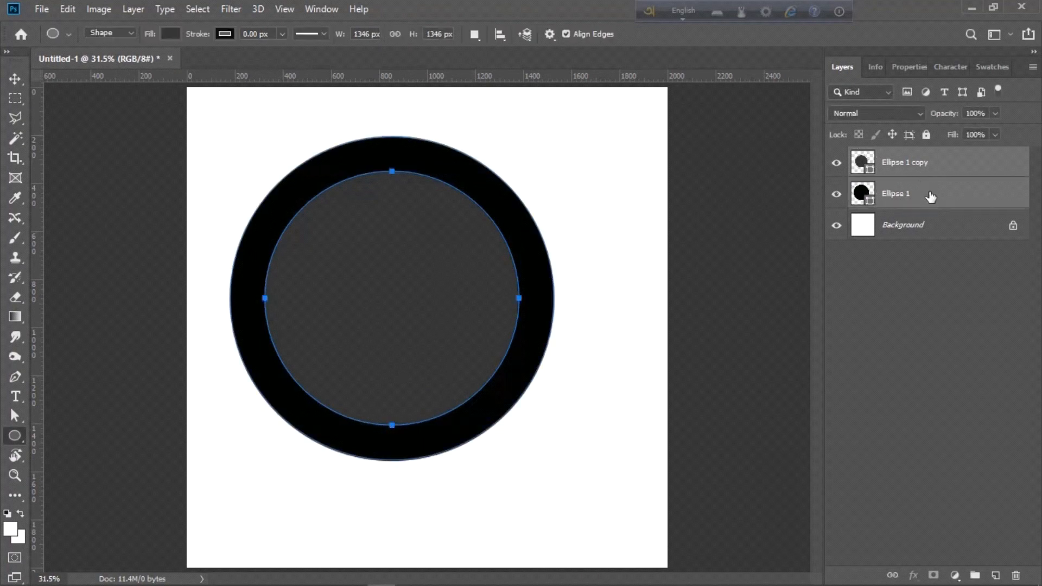
left_click(6, 80)
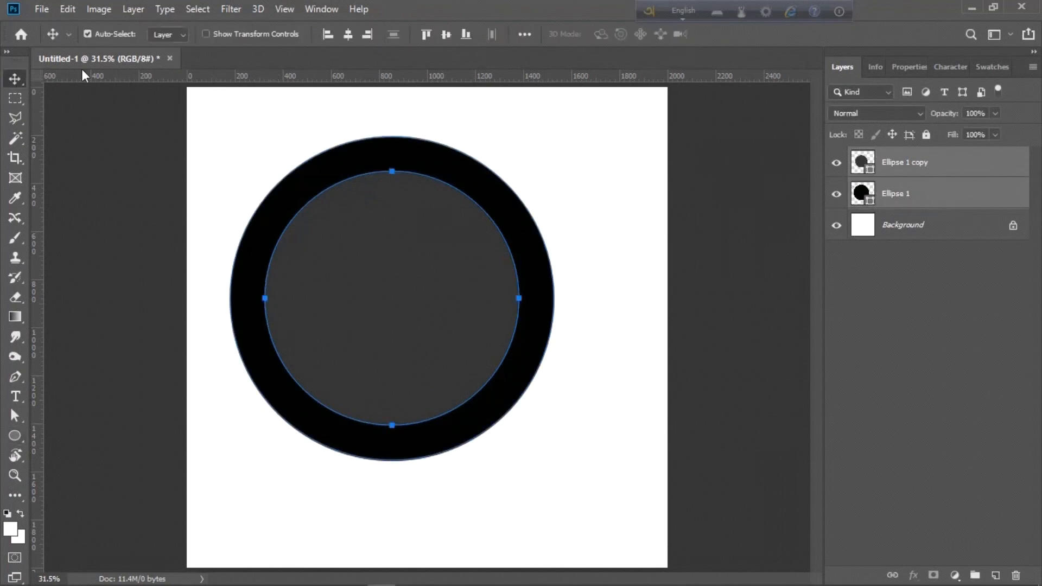
left_click(327, 34)
left_click(648, 253)
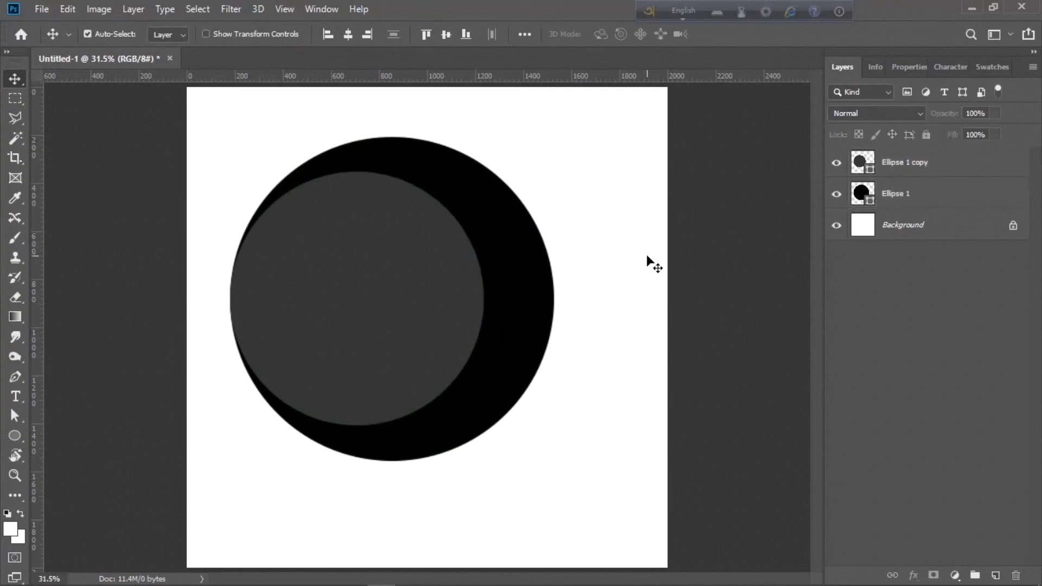
Step: Rasterize the black circle, cut the grey circle's area out of it, and delete the grey circle's layer
left_click(862, 166, "ctrl")
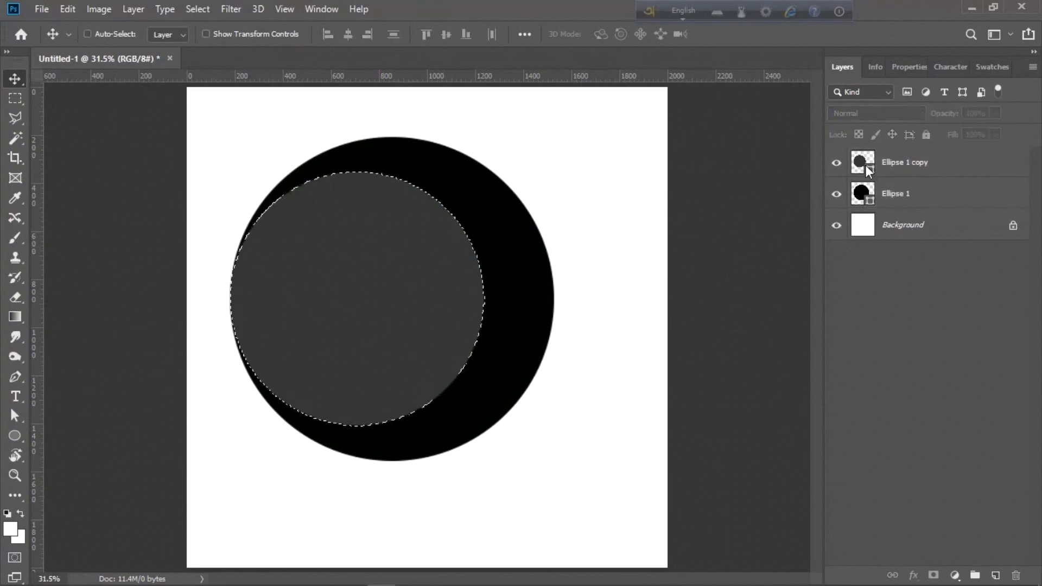
right_click(929, 199)
left_click(822, 230)
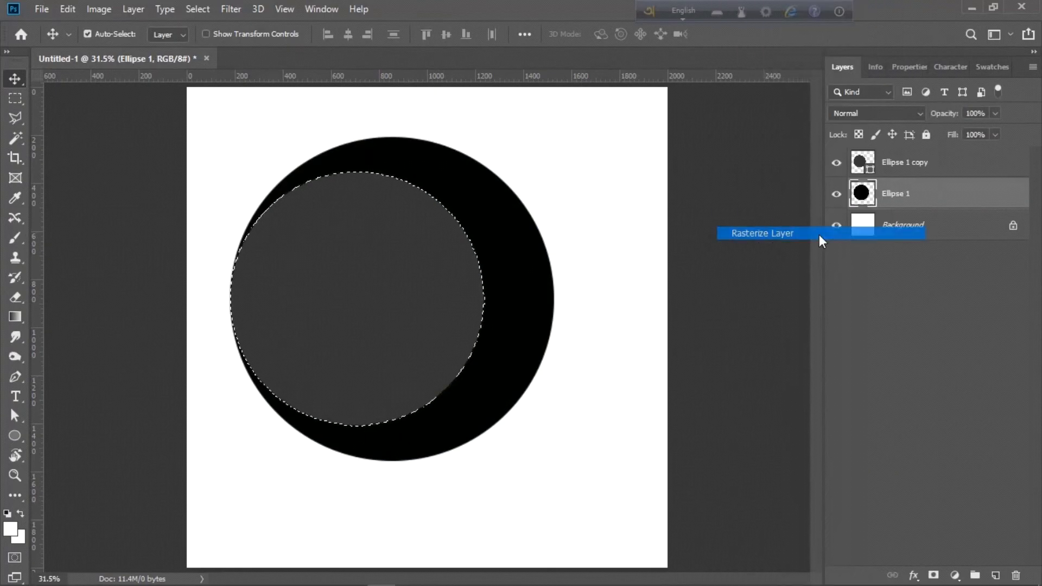
key("Delete")
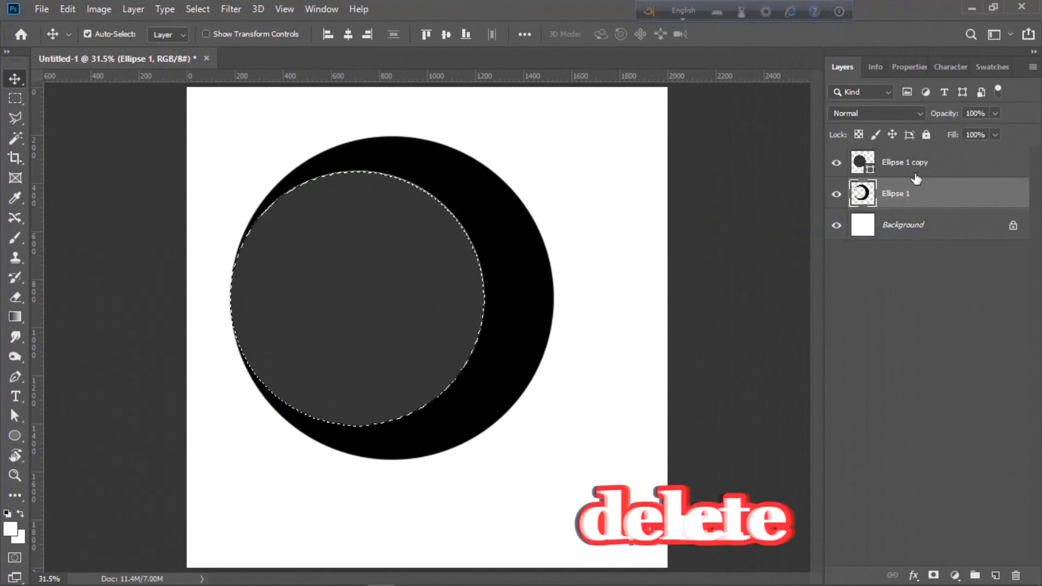
left_click_drag(918, 175, 1015, 575)
key("ctrl+d")
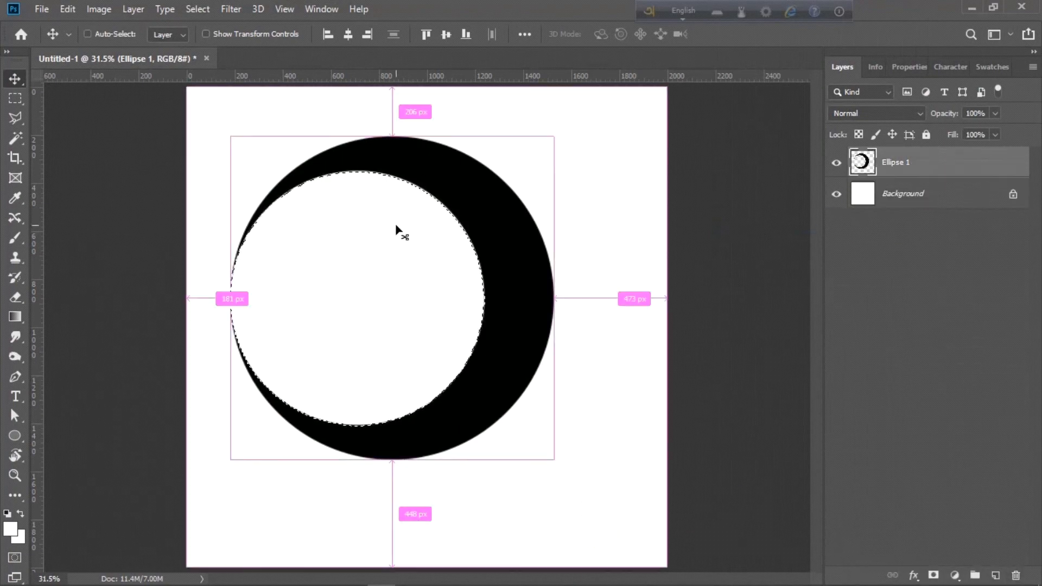
Step: Rotate the crescent about 111°, squash its width to about 48%, and move it slightly below and right of the canvas centre
key("ctrl+t")
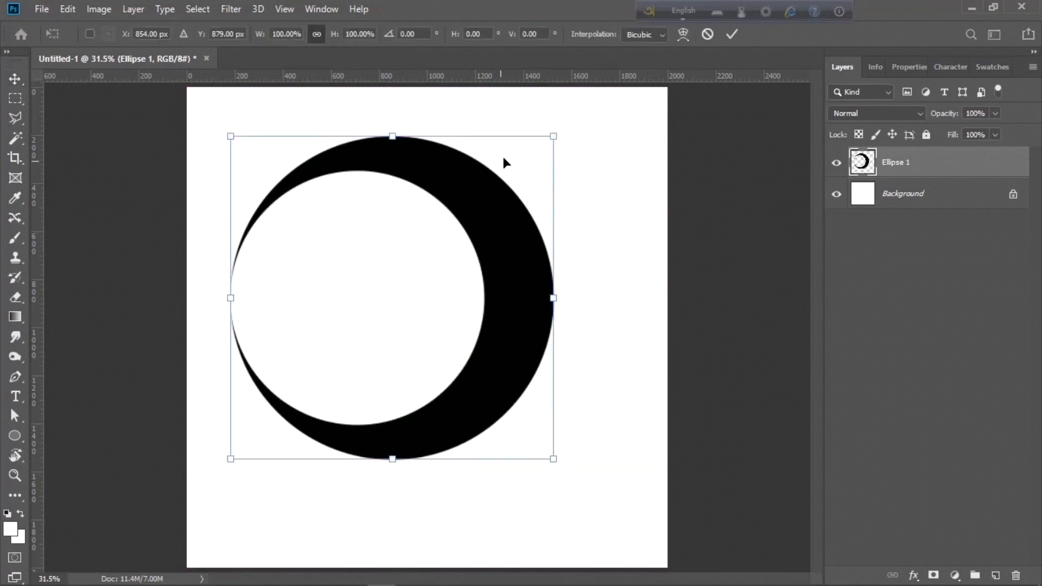
left_click_drag(554, 129, 441, 416)
left_click_drag(450, 146, 405, 304)
left_click_drag(415, 334, 469, 336)
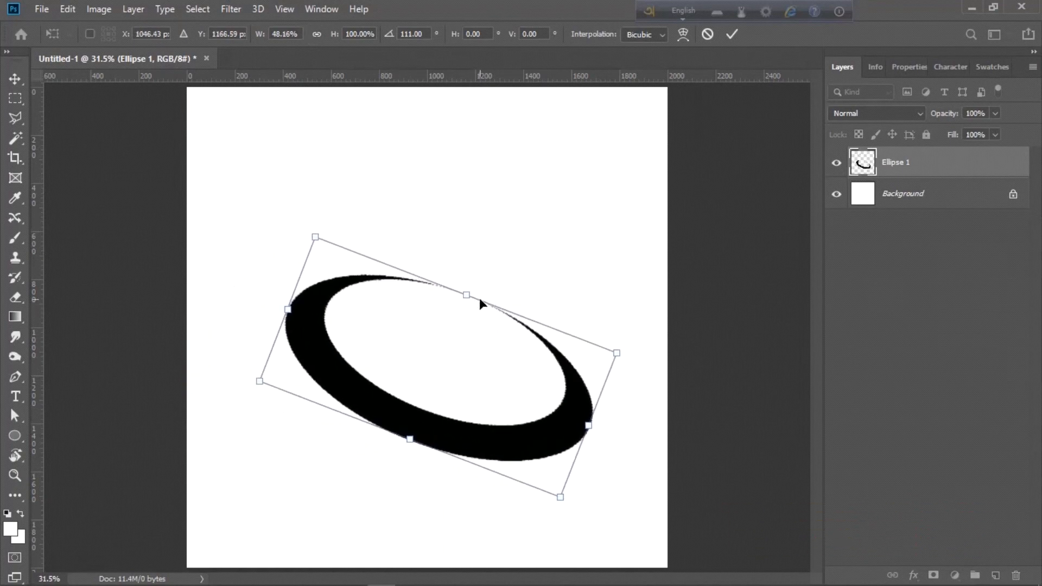
key("Return")
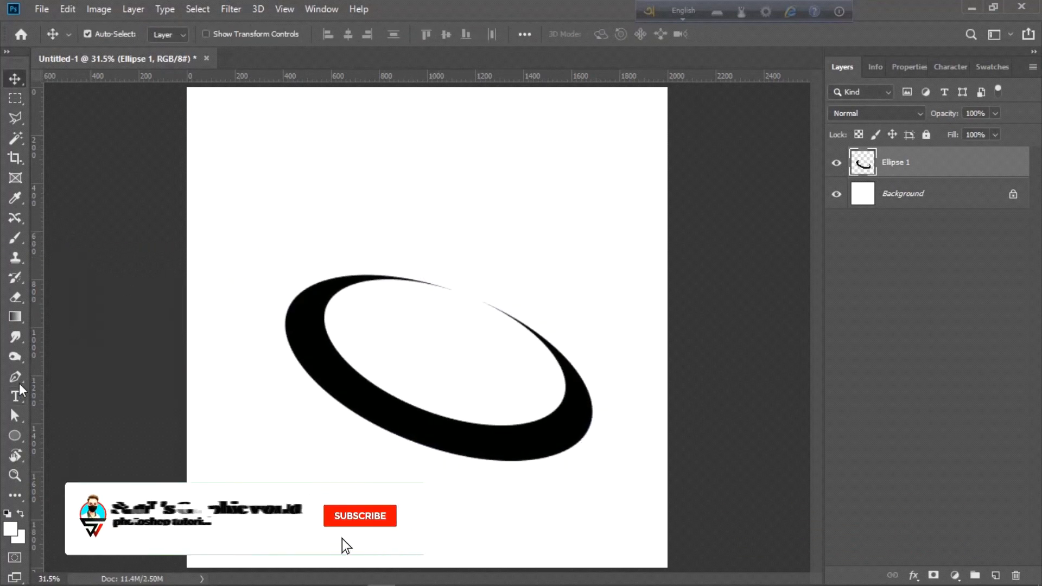
Step: Start a text layer inside the flattened crescent, set to Algerian Regular at 200 pt in black
left_click(16, 396)
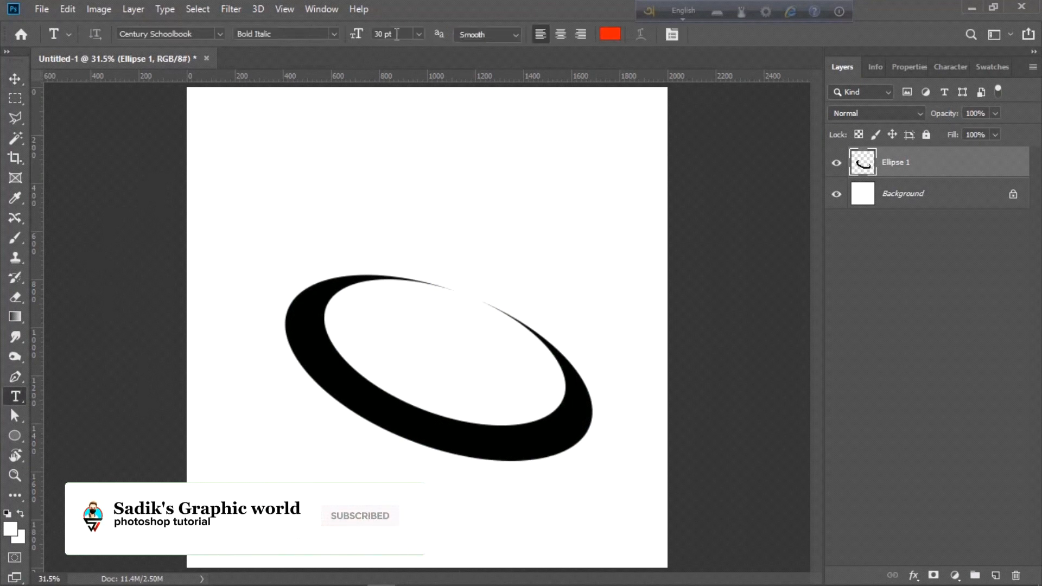
left_click(418, 34)
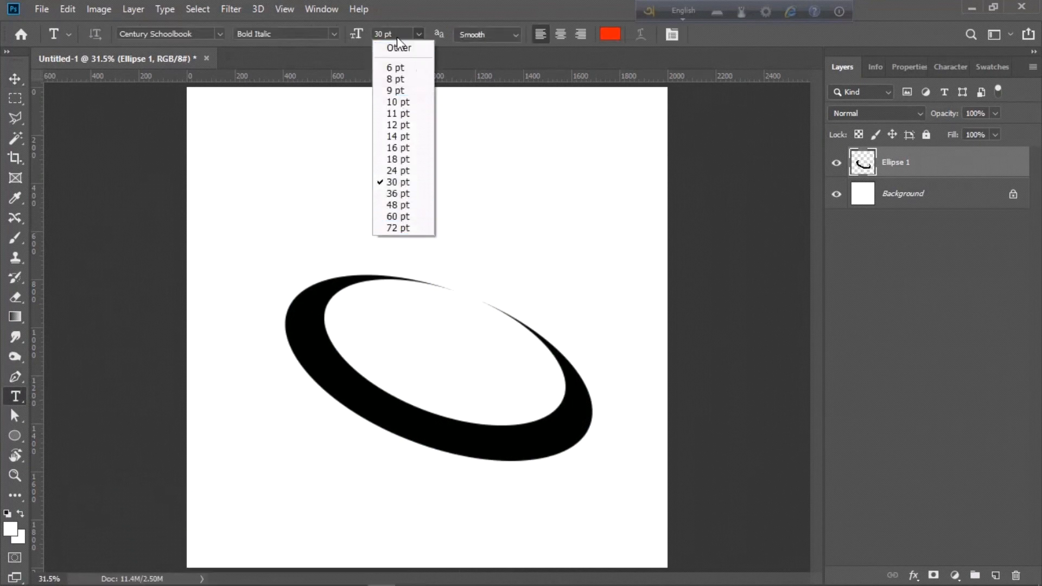
left_click(398, 38)
type("2")
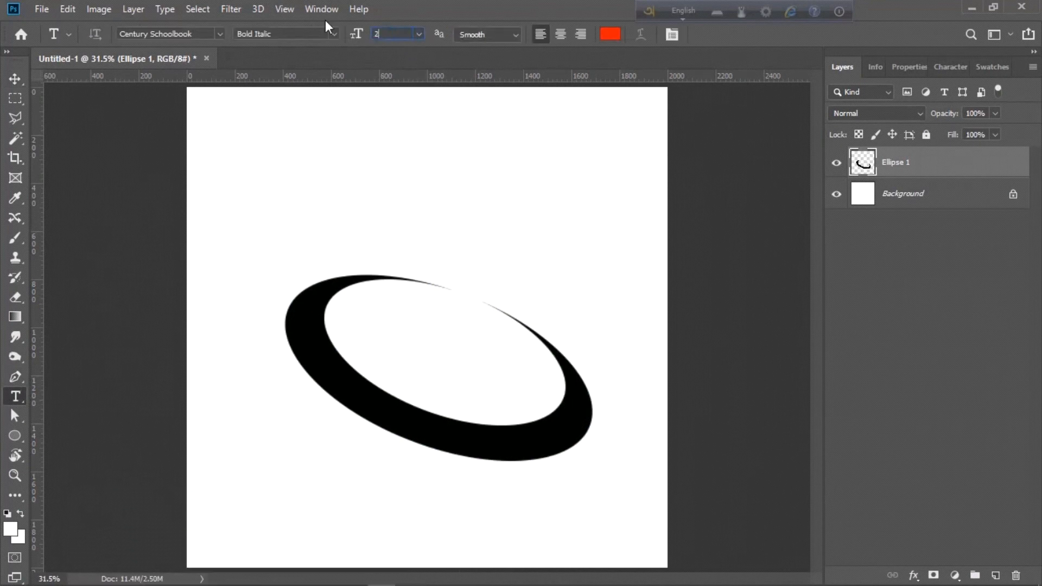
type("00")
key("Return")
left_click(424, 350)
left_click(220, 34)
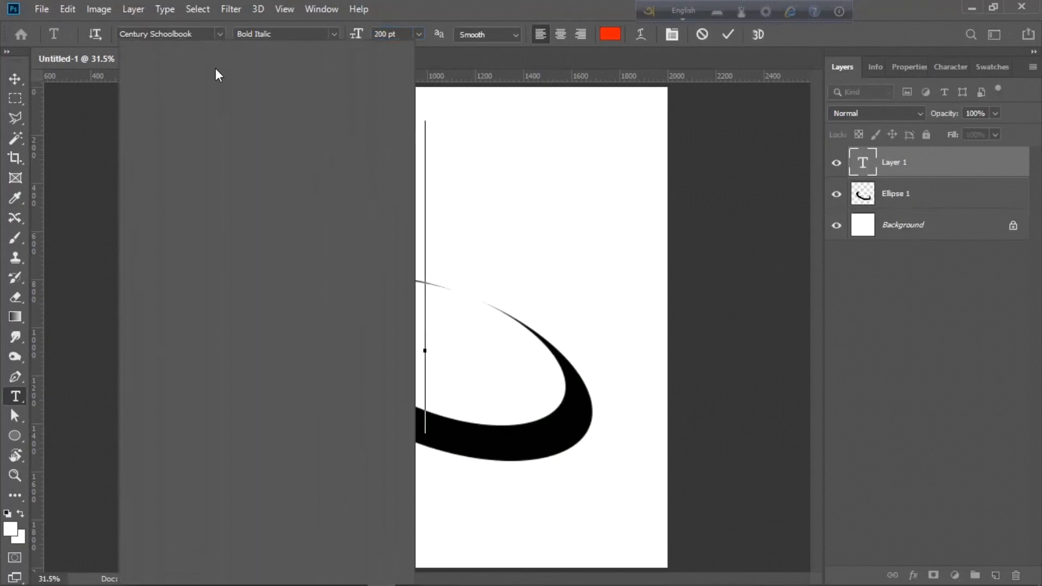
left_click(302, 89)
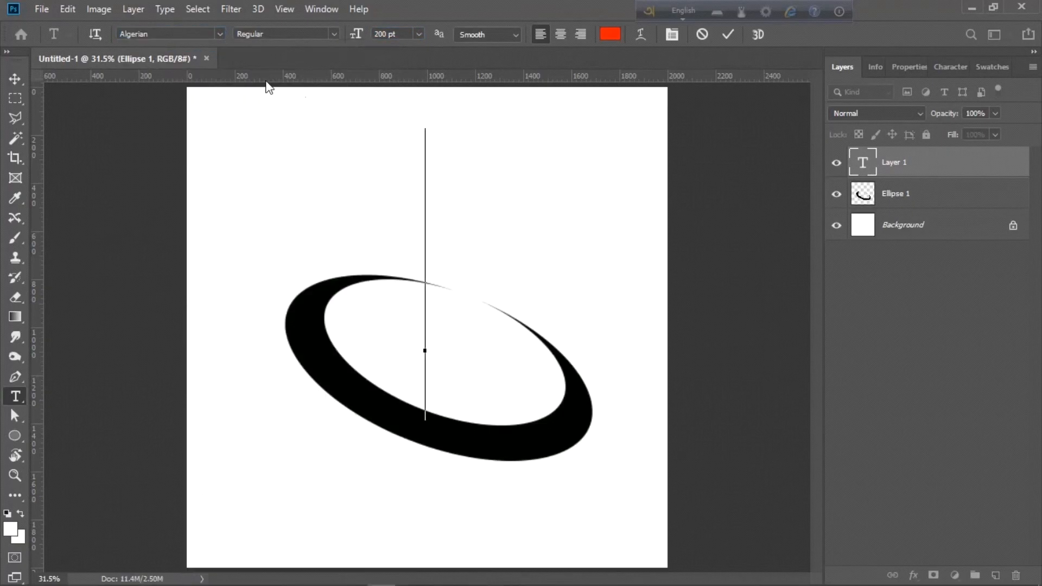
left_click(610, 35)
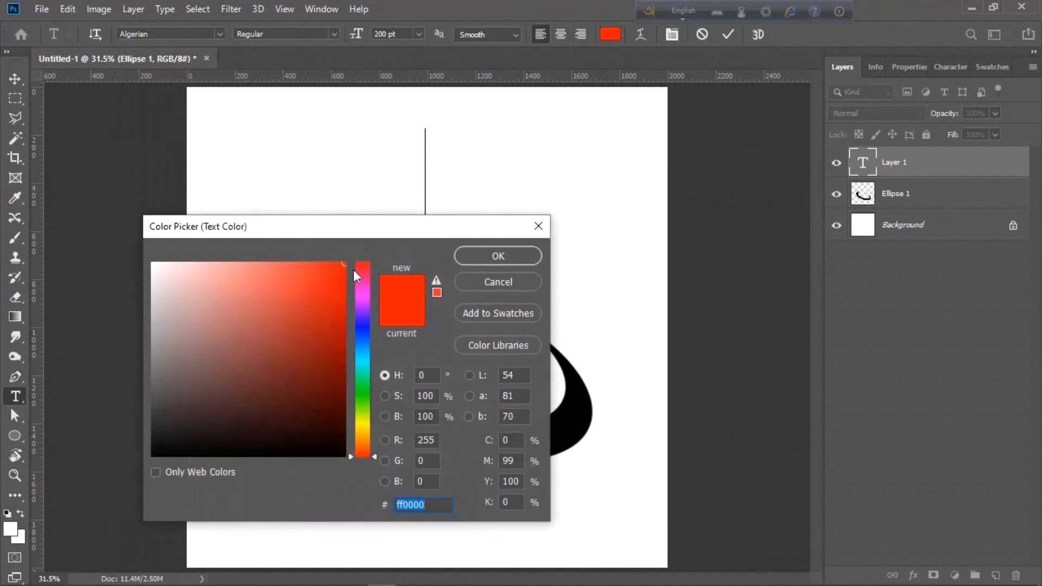
left_click_drag(217, 434, 212, 518)
left_click(506, 254)
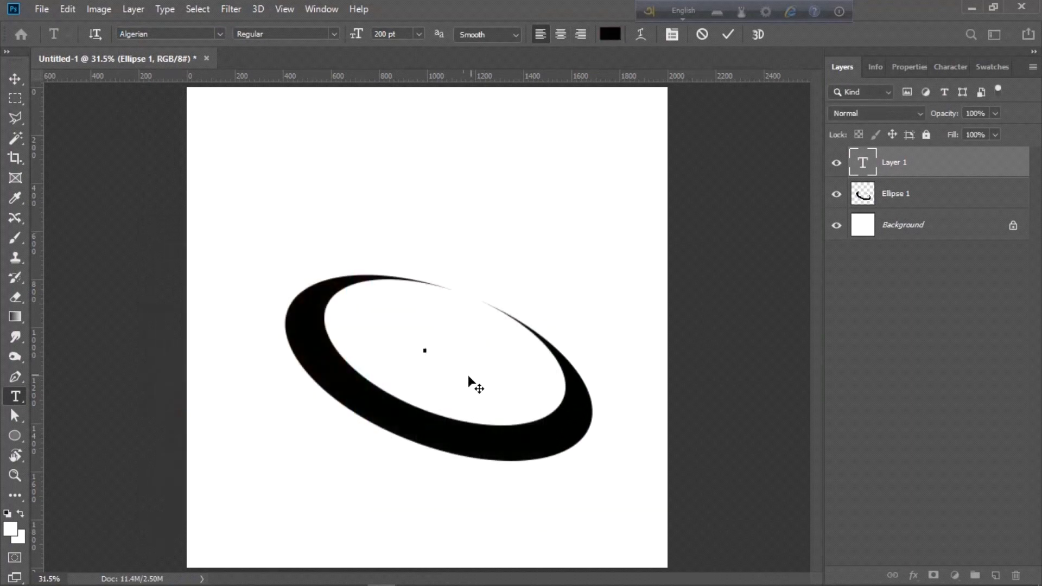
Step: Enter the letter S and move it over the left half of the flattened crescent
type("S")
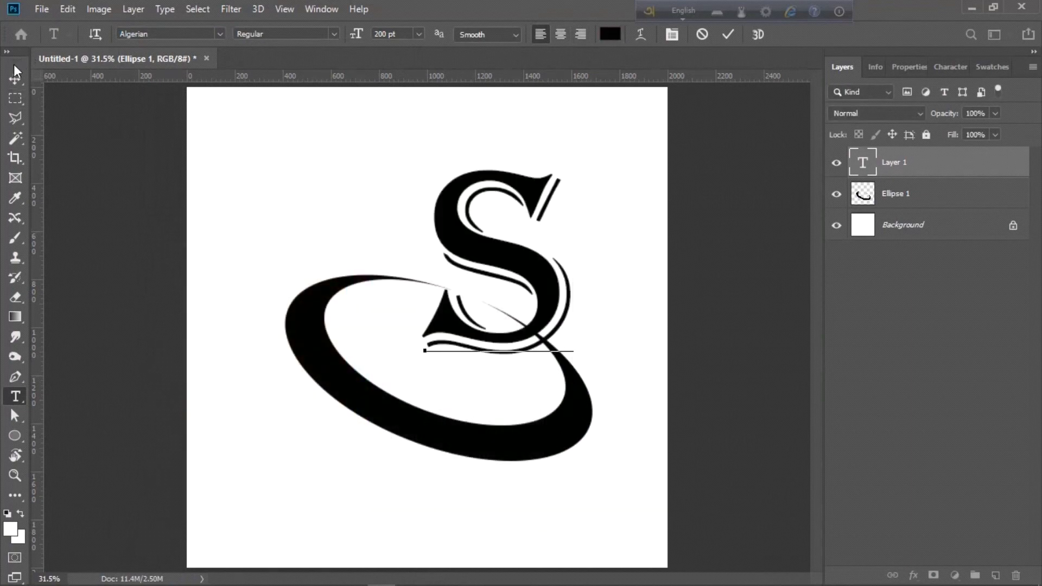
left_click(15, 79)
left_click_drag(506, 265, 433, 375)
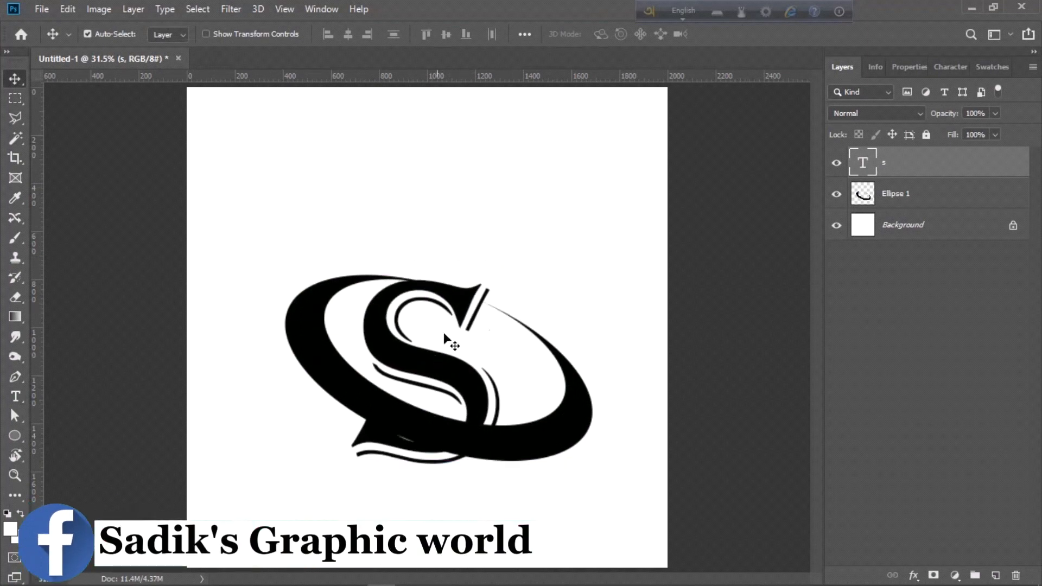
Step: Rasterize the letter S, scale it to about 174%, and centre it horizontally on the canvas over the crescent
right_click(968, 178)
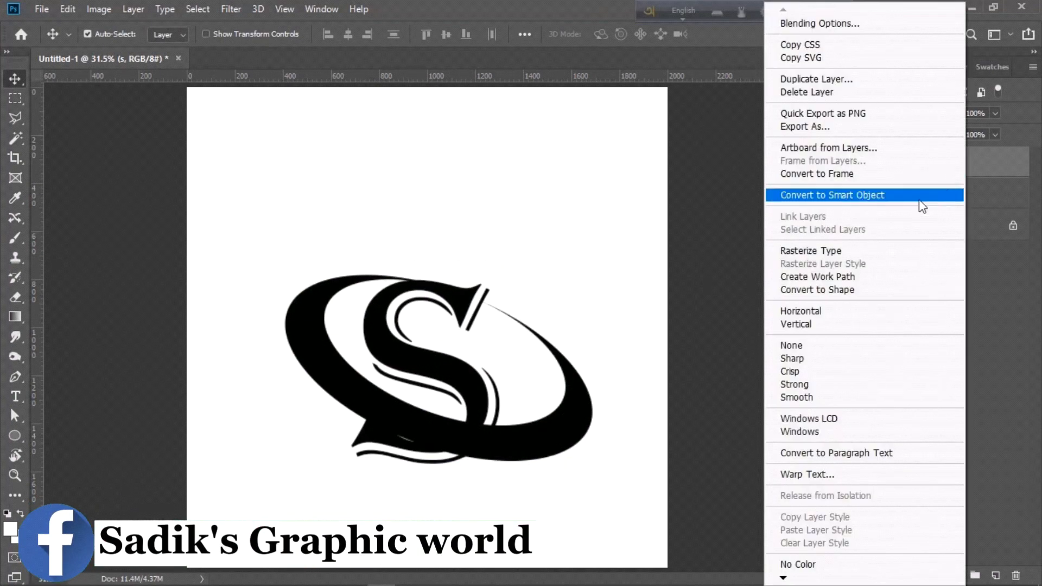
left_click(885, 246)
key("ctrl+t")
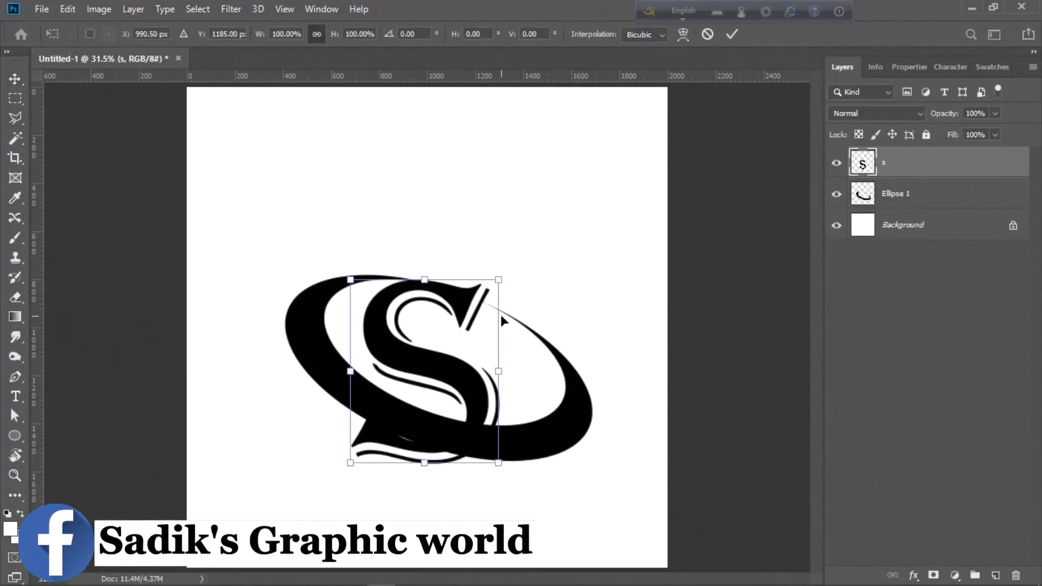
left_click_drag(498, 280, 644, 175)
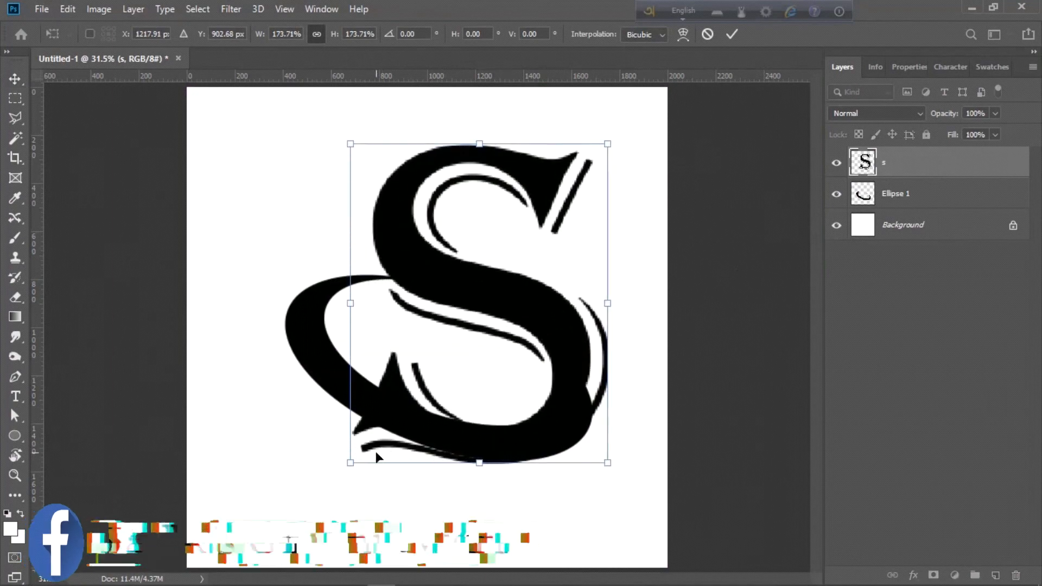
left_click_drag(501, 343, 449, 399)
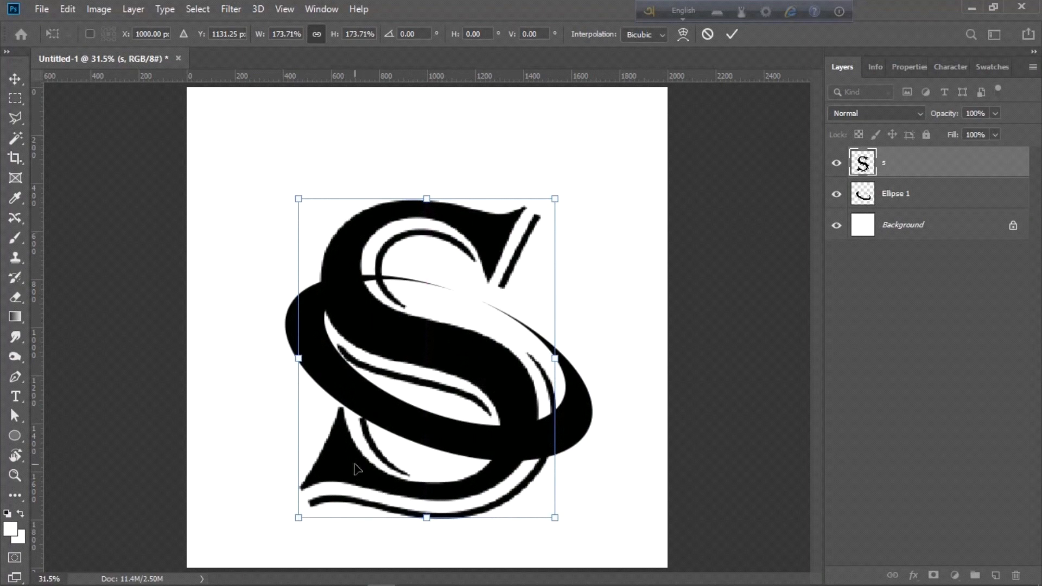
key("Return")
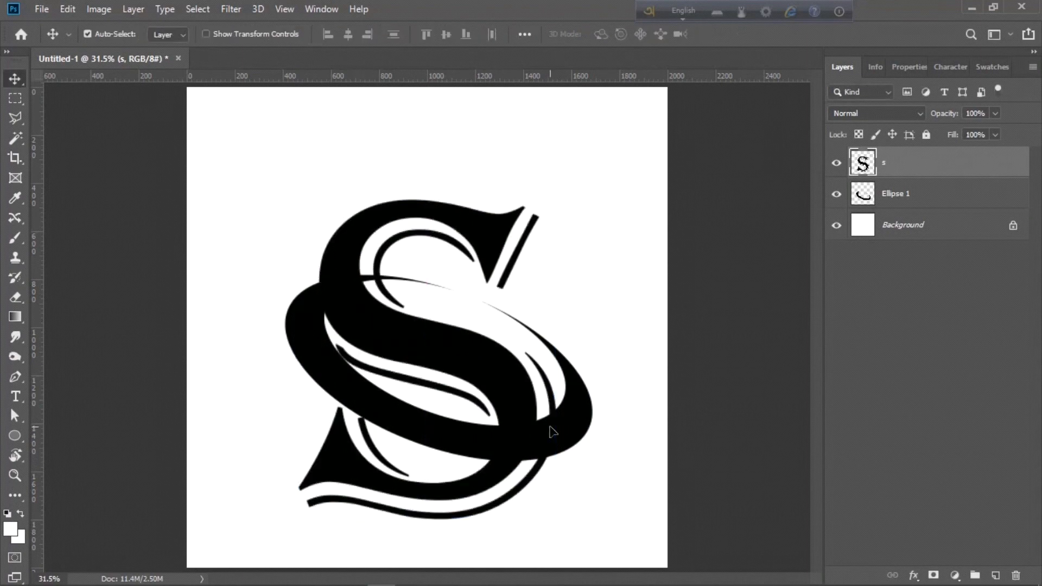
Step: Scale the crescent on the Ellipse 1 layer to about 122% from its centre
left_click(949, 187)
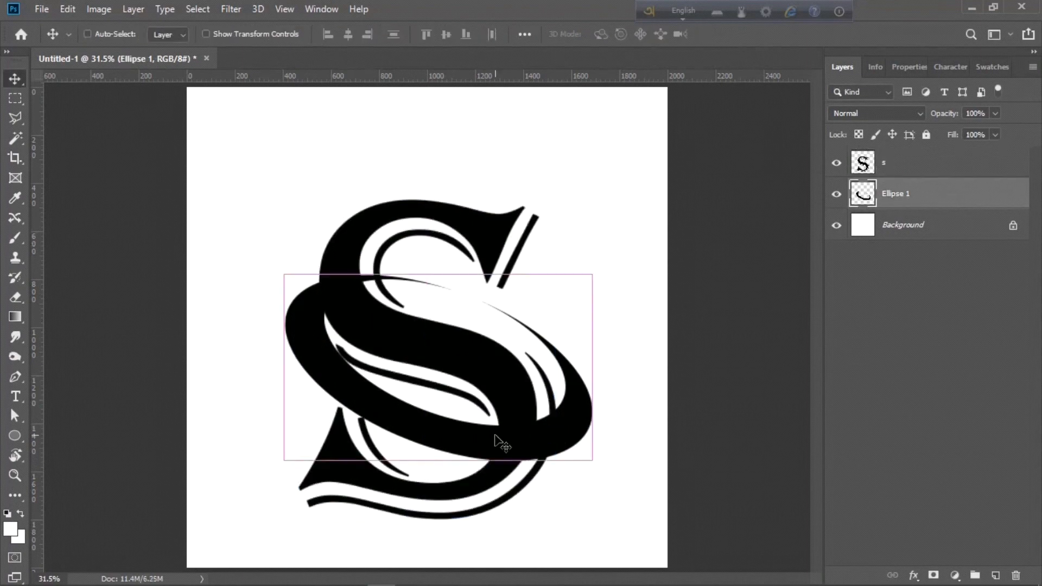
key("ctrl+t")
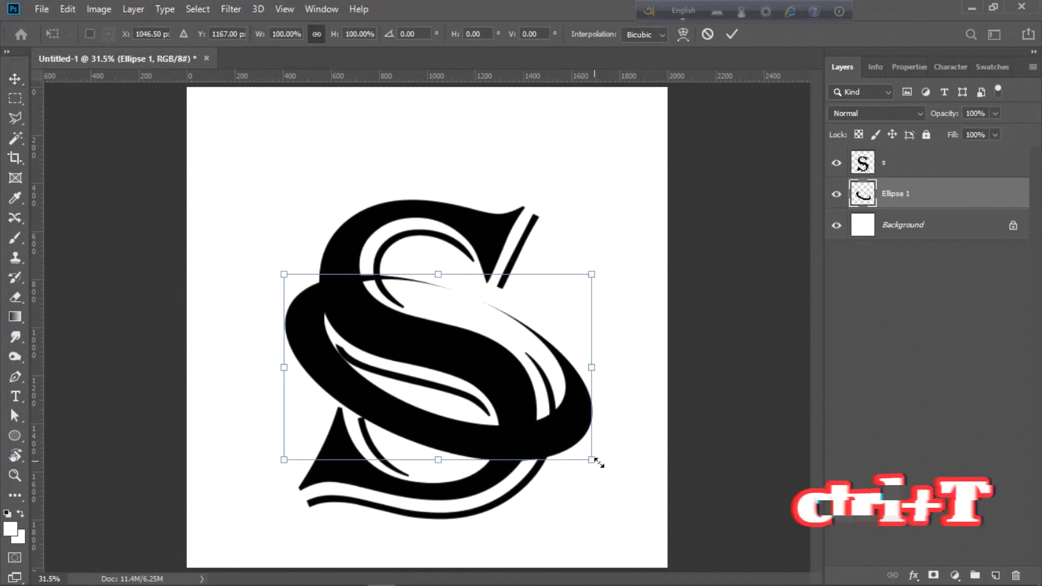
left_click_drag(590, 460, 628, 481)
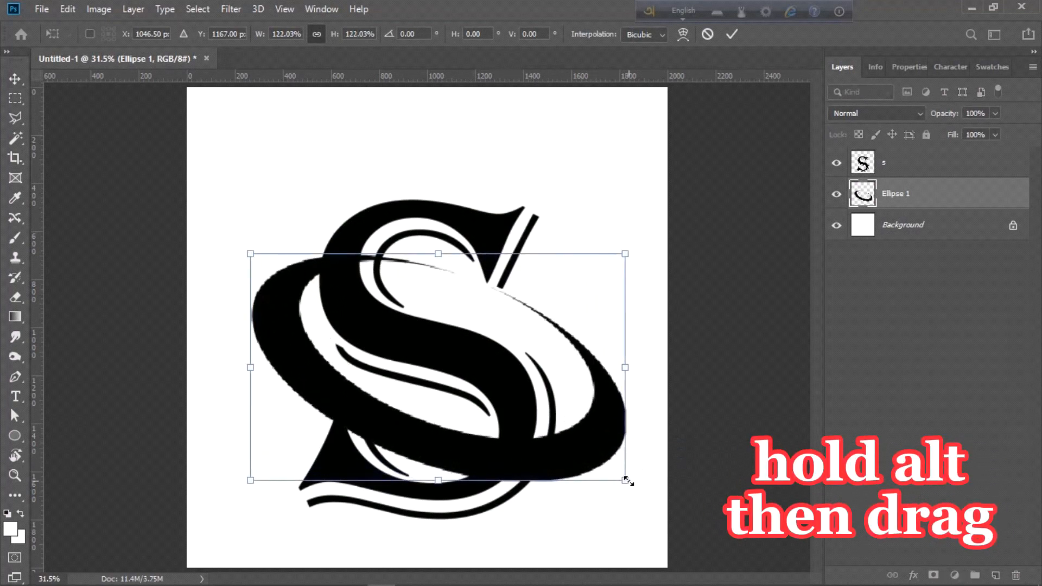
Step: Nudge the enlarged crescent up to a vertical position of about 1103.5 px and apply the transformation
key("Up")
key("Up")
key("Up")
key("Up")
key("Up")
key("Up")
key("Up")
key("Up")
key("Up")
key("Up")
key("Up")
key("Up")
key("Up")
key("Up")
key("Up")
key("Up")
key("Up")
key("Up")
key("Up")
key("Up")
key("Up")
key("Up")
key("Up")
key("Up")
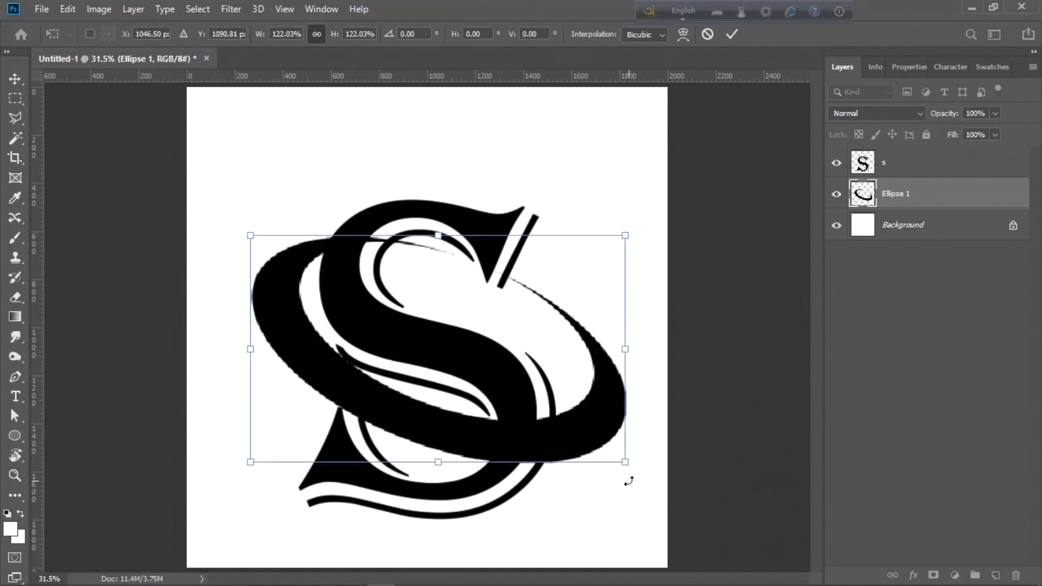
key("Down")
key("Down")
key("Down")
key("Down")
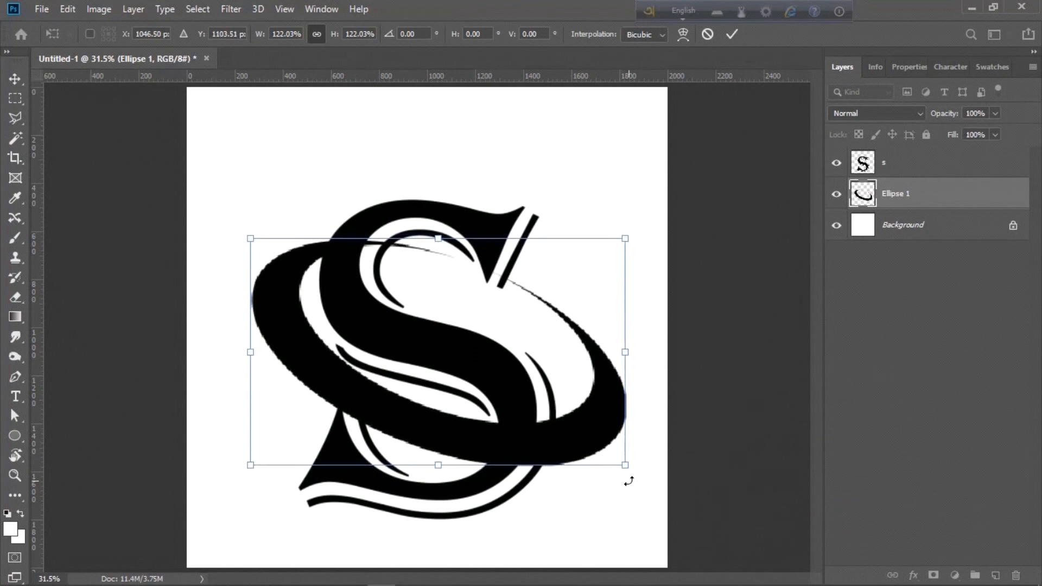
key("Return")
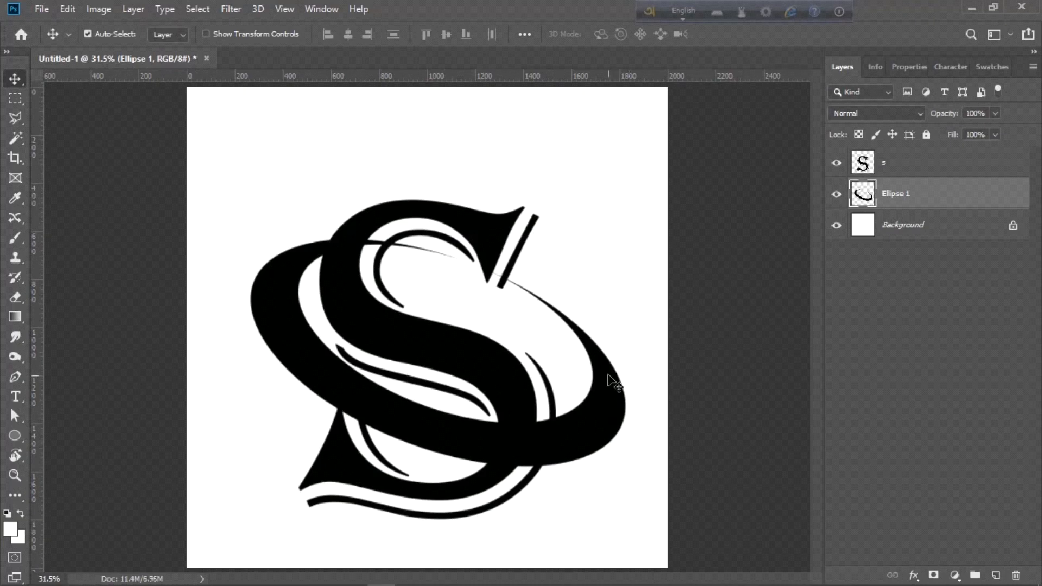
Step: Select the crescent's outline with the Magic Wand, switch to the S layer, and expand the selection by 25 pixels
left_click(15, 138)
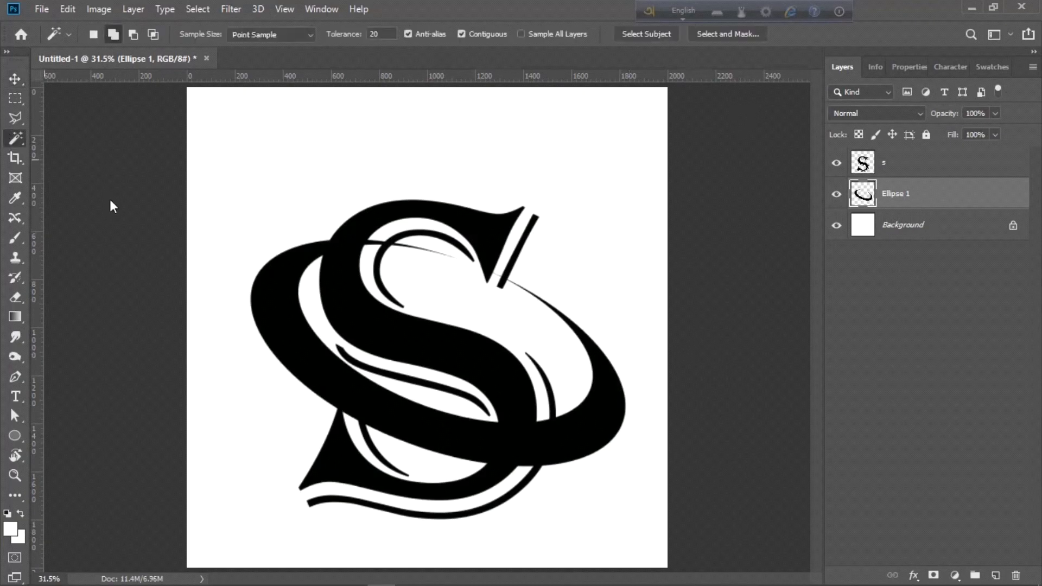
left_click(333, 383)
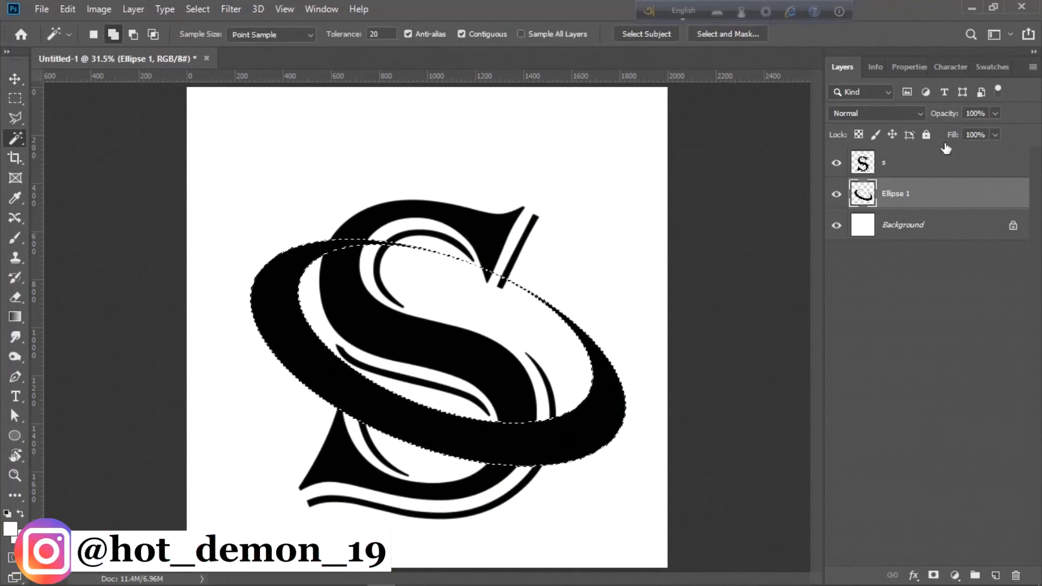
left_click(937, 161)
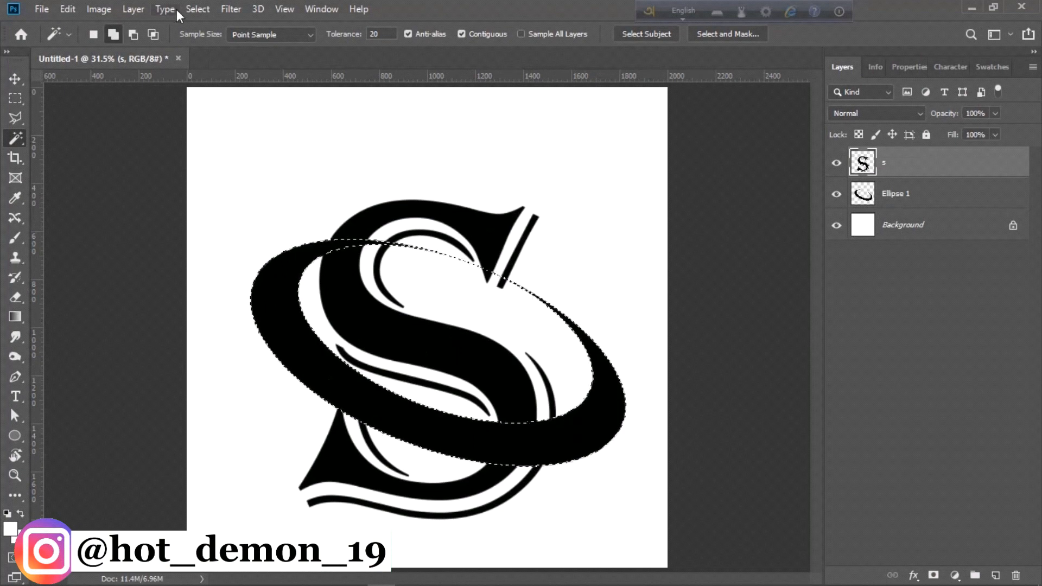
left_click(198, 9)
mouse_move(287, 226)
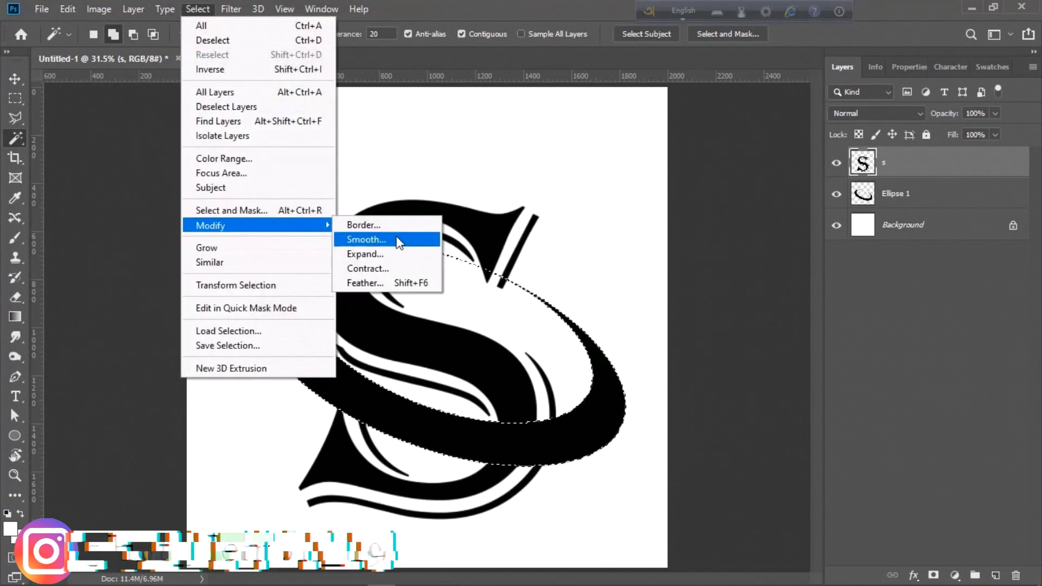
left_click(399, 253)
left_click(690, 144)
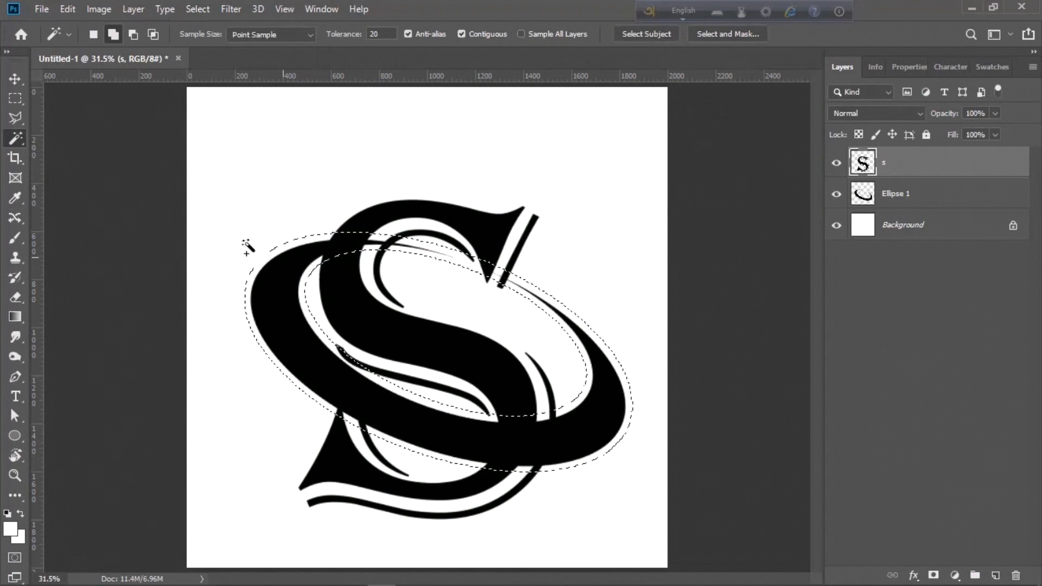
Step: Restrict the selection to the crescent's lower front band, delete that area from the S layer, and deselect
left_click(15, 97)
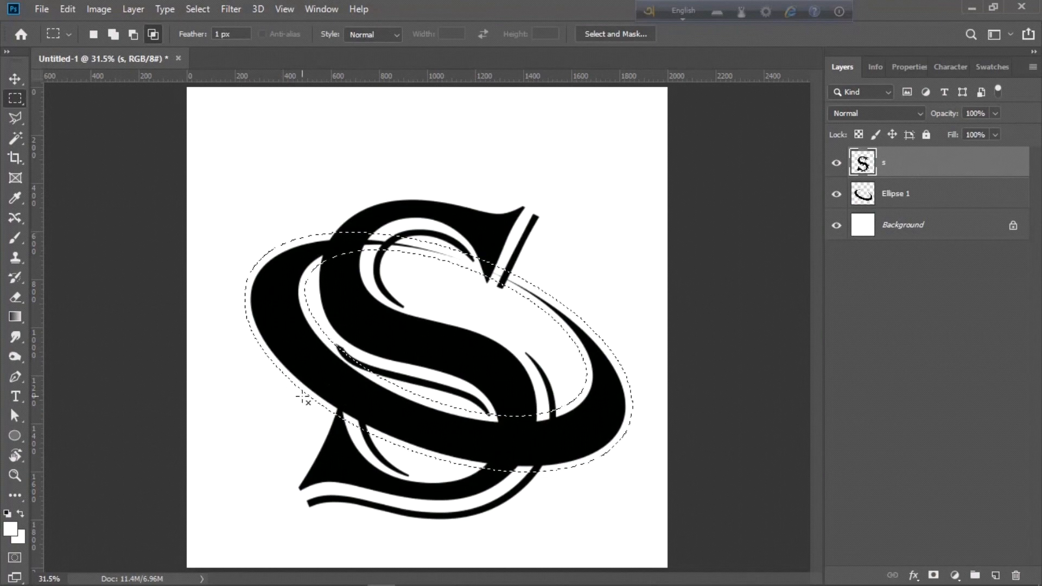
left_click_drag(471, 494, 593, 518)
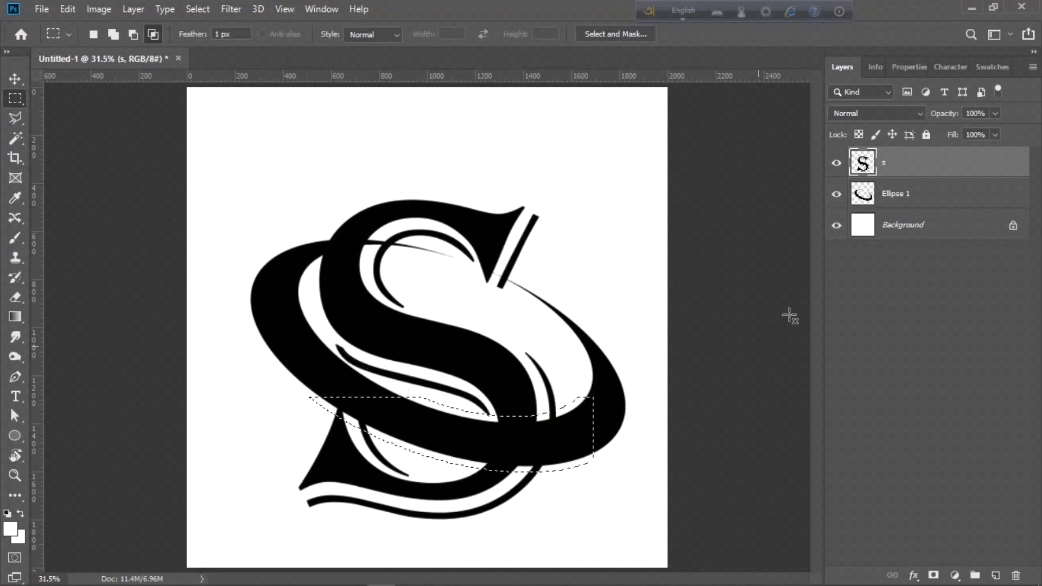
key("Delete")
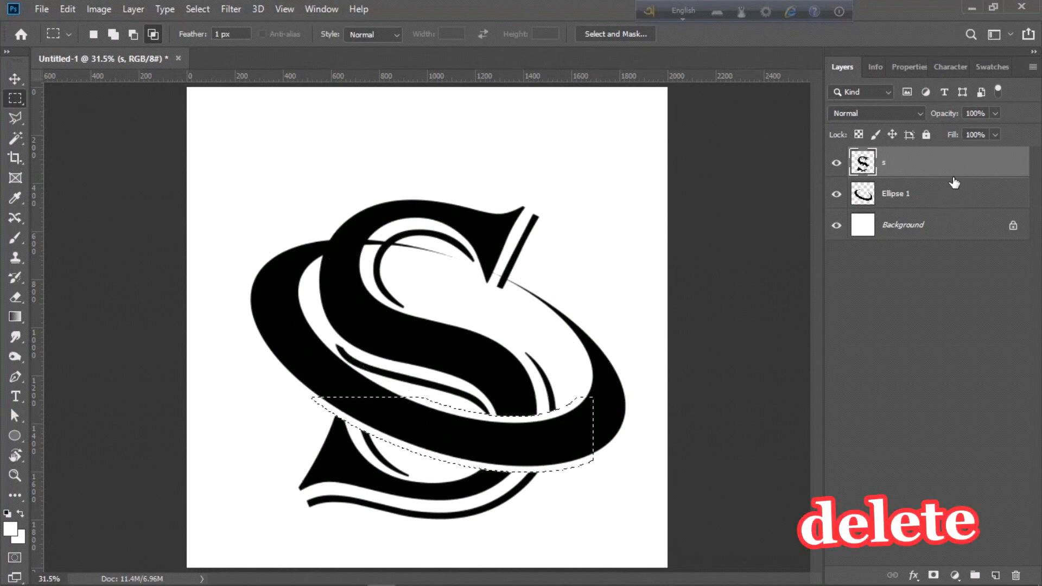
key("ctrl+d")
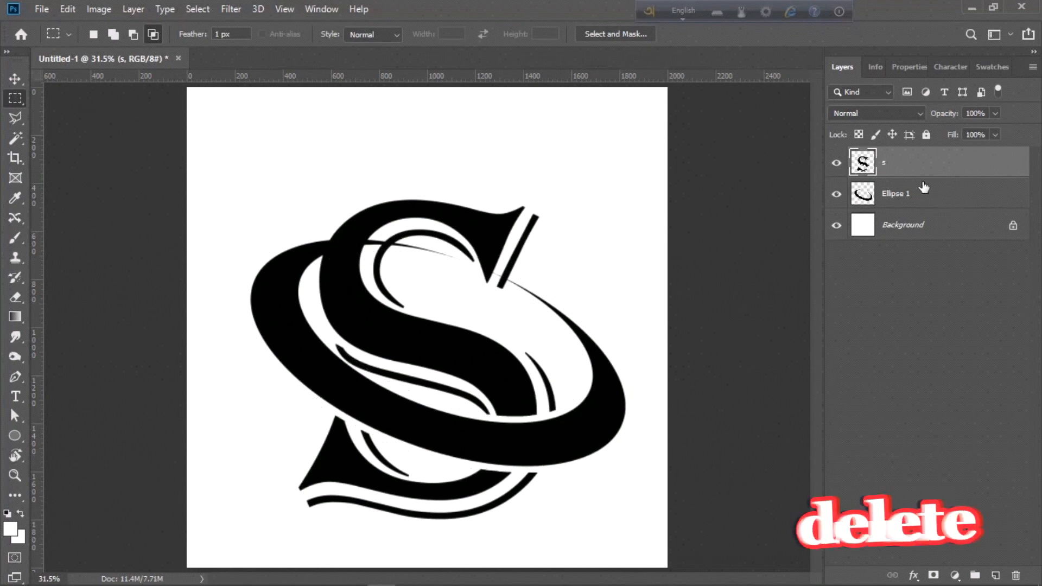
Step: Select the main upper body of the S on its layer with the Magic Wand and expand the selection by 25 pixels
scroll(369, 485, "up", 4)
scroll(370, 486, "down", 4)
scroll(369, 485, "up", 1)
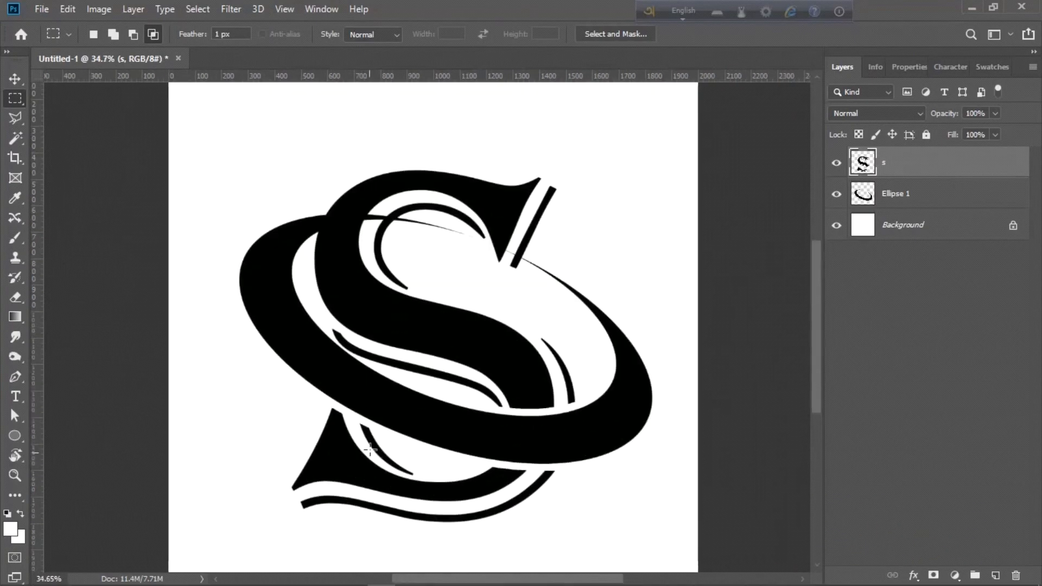
left_click(887, 193)
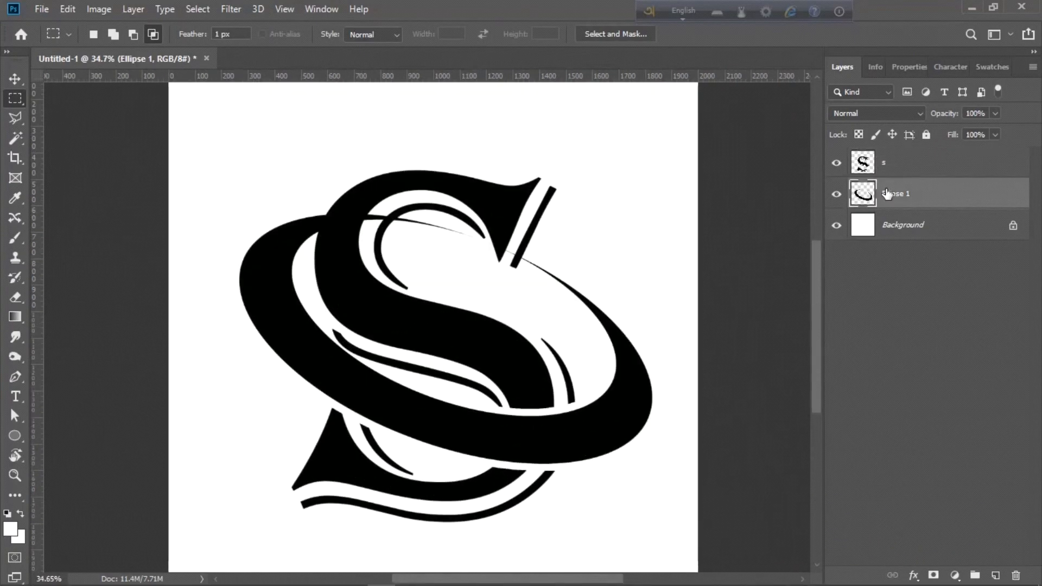
left_click(909, 167)
left_click(15, 139)
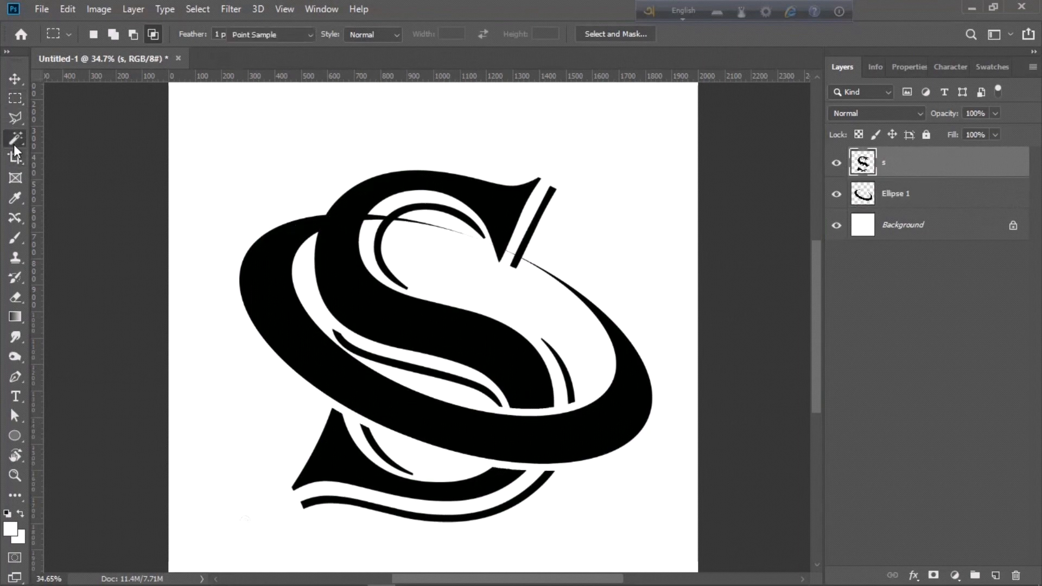
left_click(391, 233)
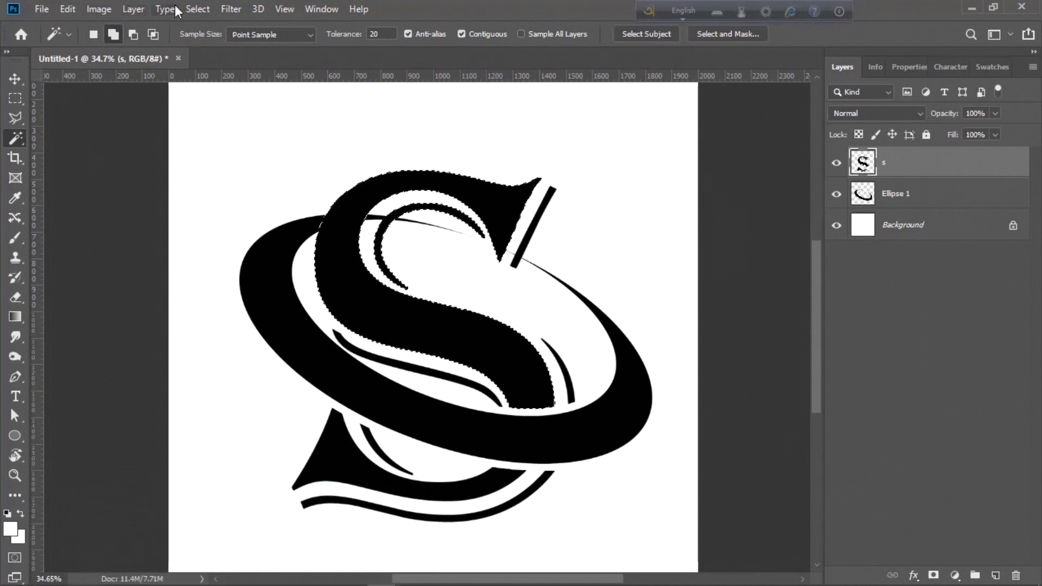
left_click(197, 9)
mouse_move(223, 227)
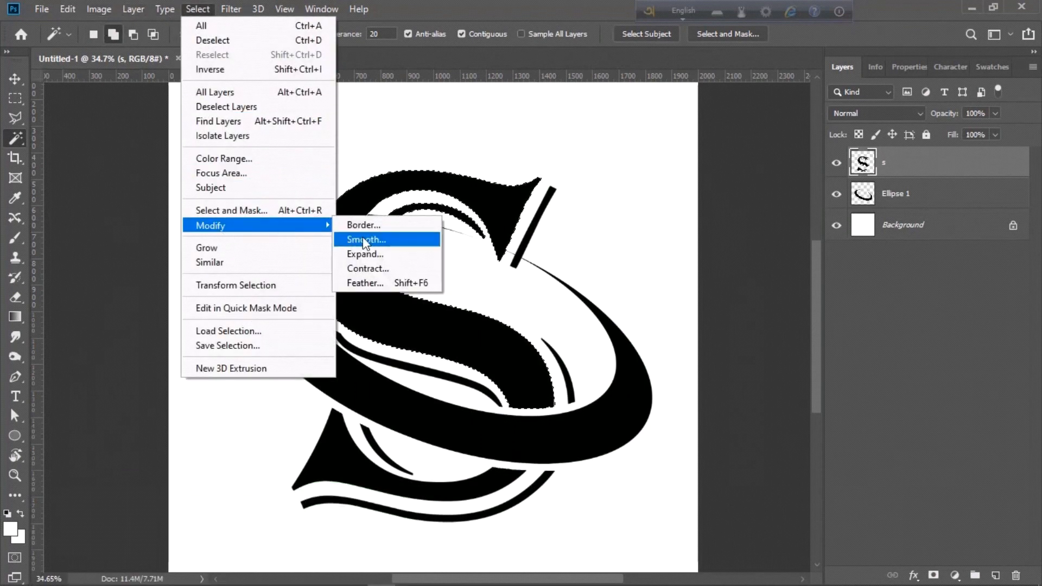
left_click(373, 250)
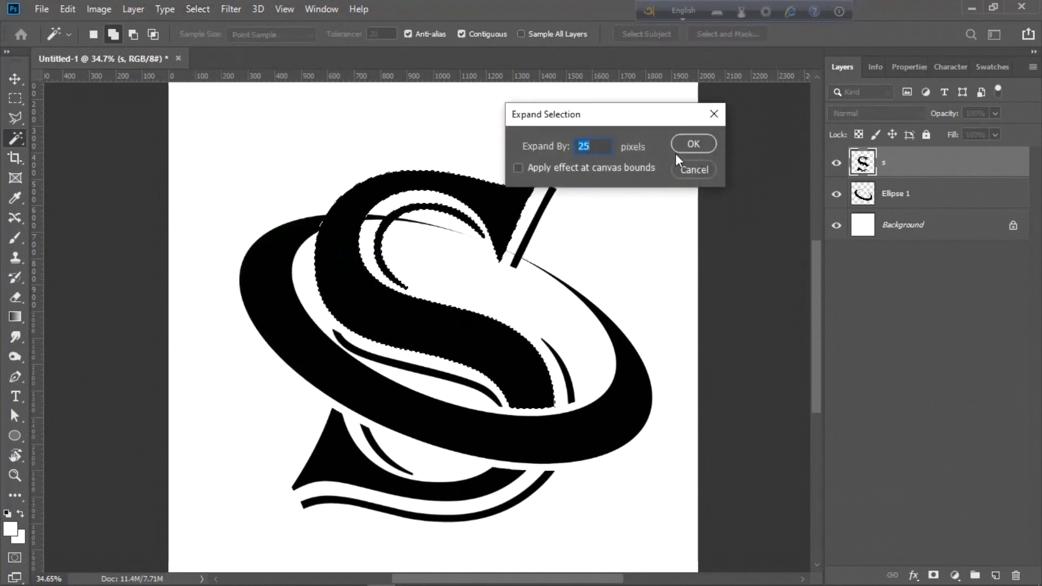
left_click(690, 142)
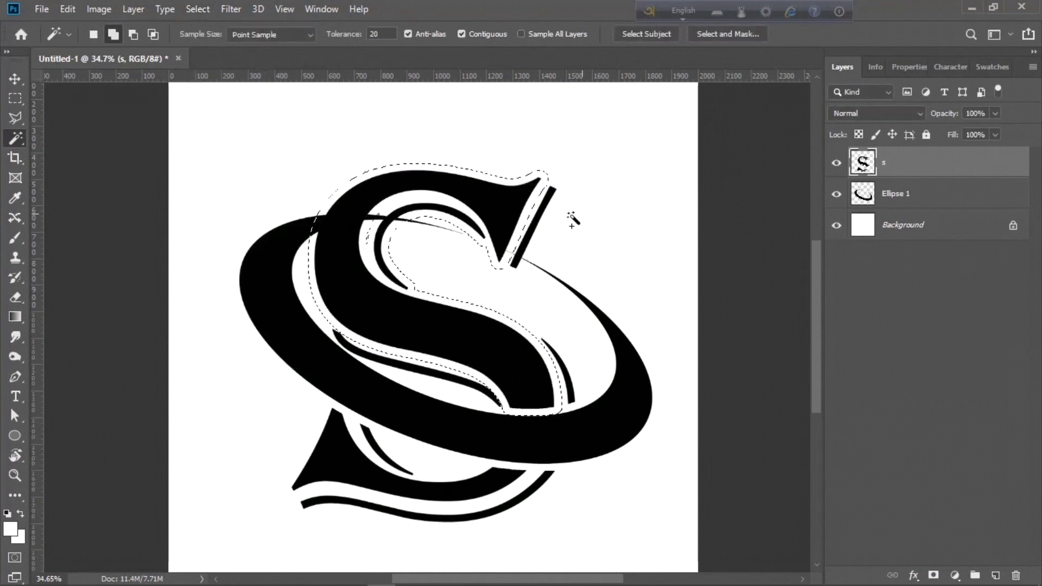
Step: Restrict the selection to the upper-left curve of the S and delete that area from the Ellipse 1 layer
left_click(15, 102)
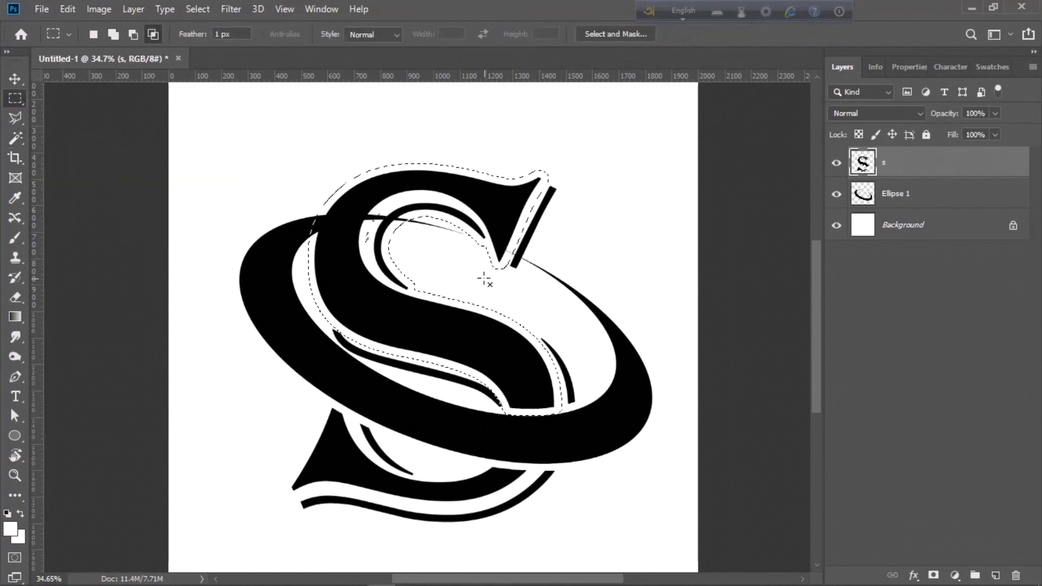
left_click_drag(458, 264, 232, 144)
left_click(936, 195)
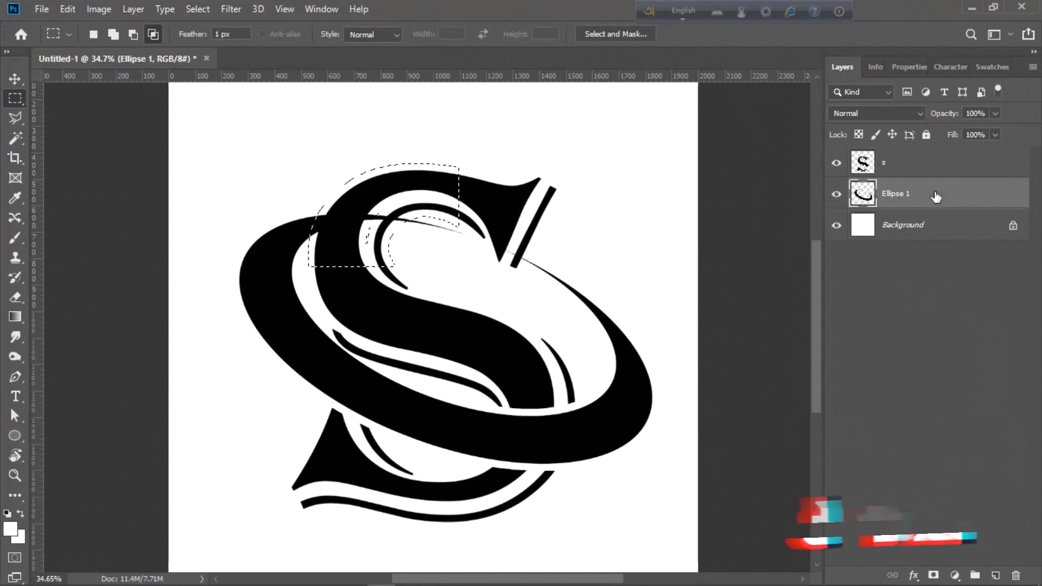
key("Delete")
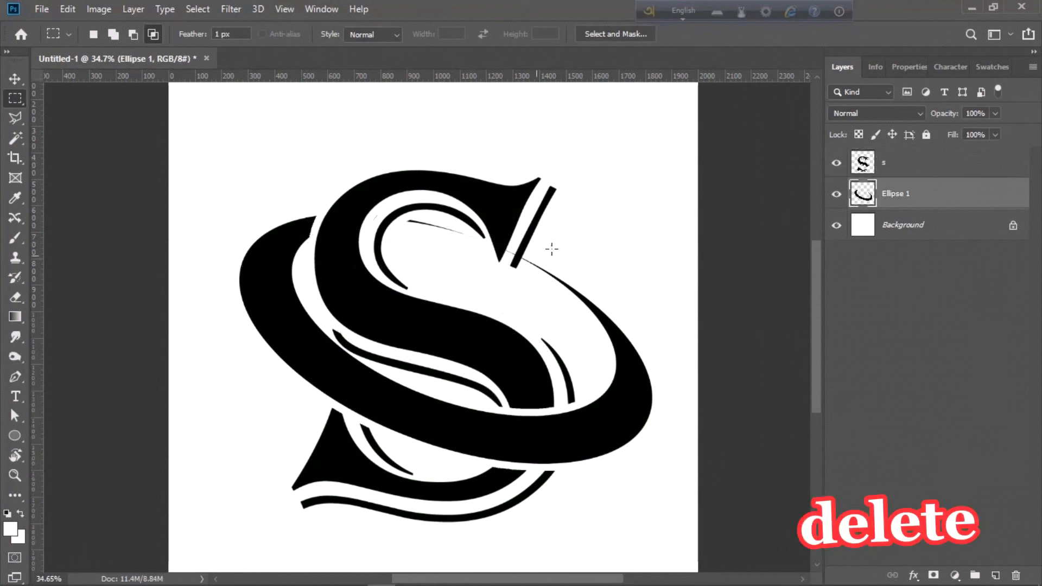
Step: Make the S layer active and set the foreground colour to a bright orange-red
scroll(474, 267, "up", 5)
scroll(474, 267, "down", 6)
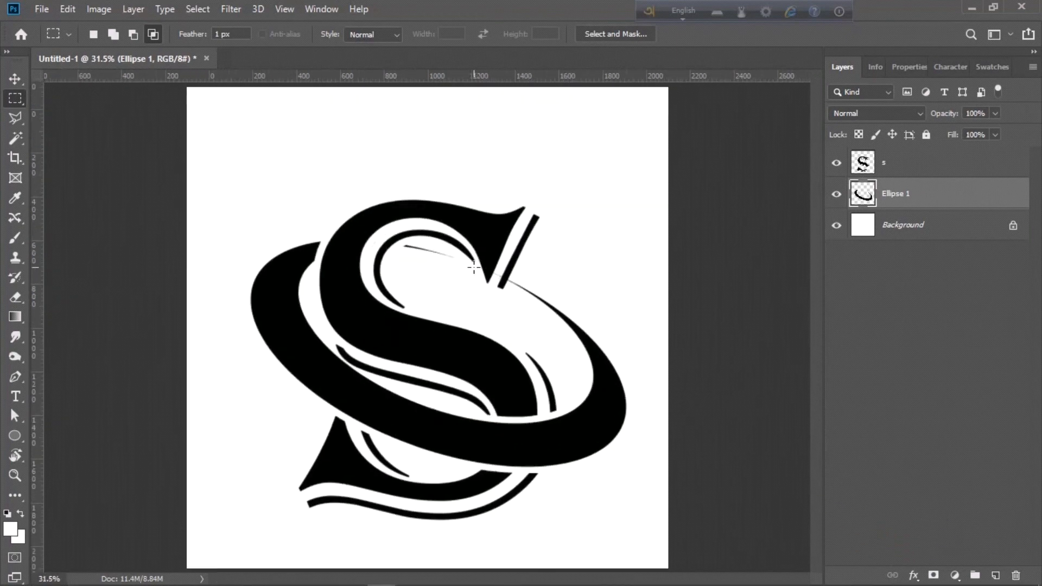
scroll(302, 207, "down", 2)
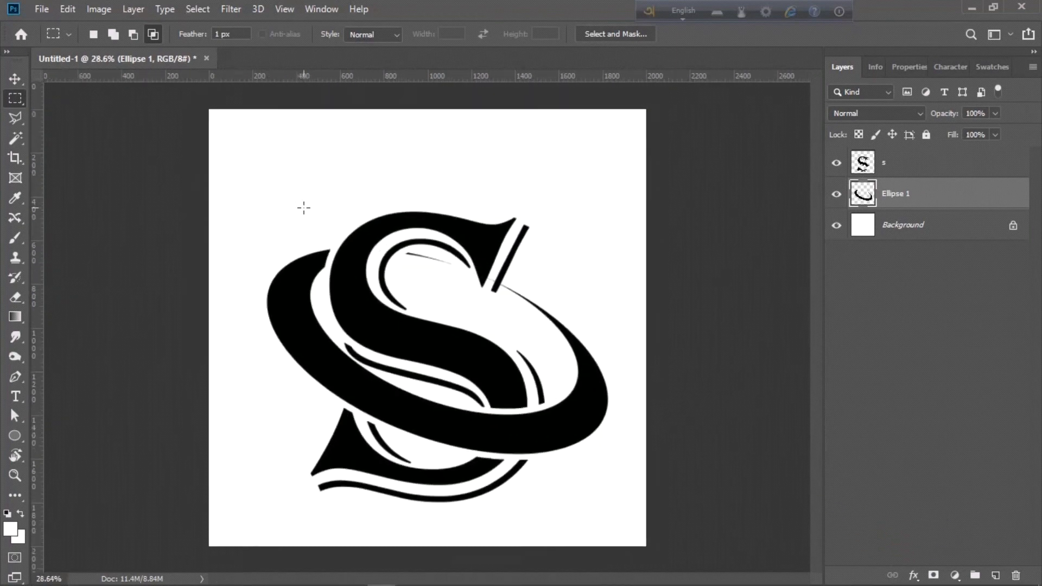
left_click(917, 173)
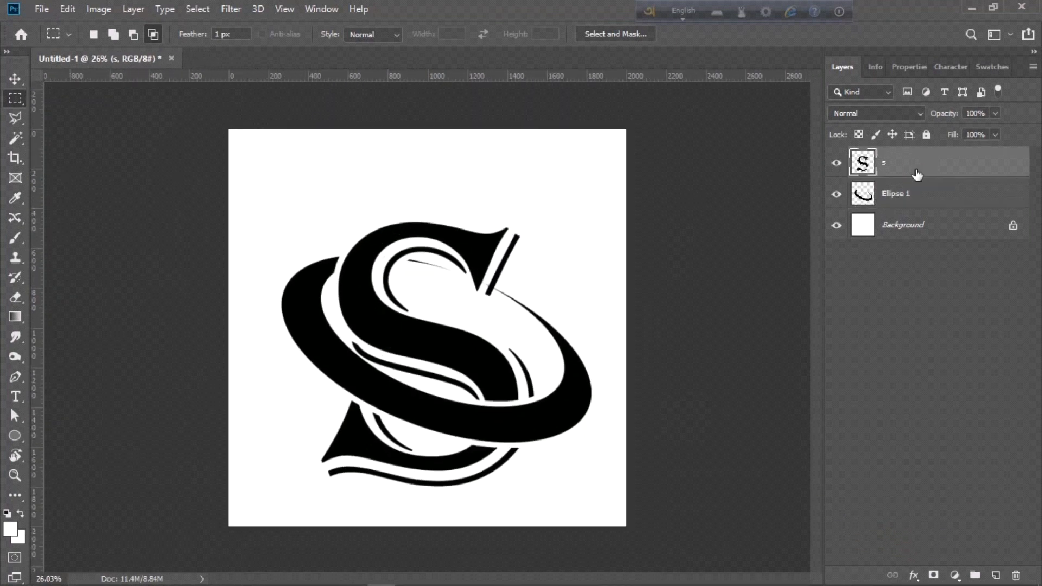
left_click(12, 529)
left_click_drag(293, 319, 349, 262)
left_click(472, 255)
Step: Select the three S pieces below the crescent with the Magic Wand, fill them with the orange-red foreground colour, and deselect
left_click(12, 140)
left_click(377, 437)
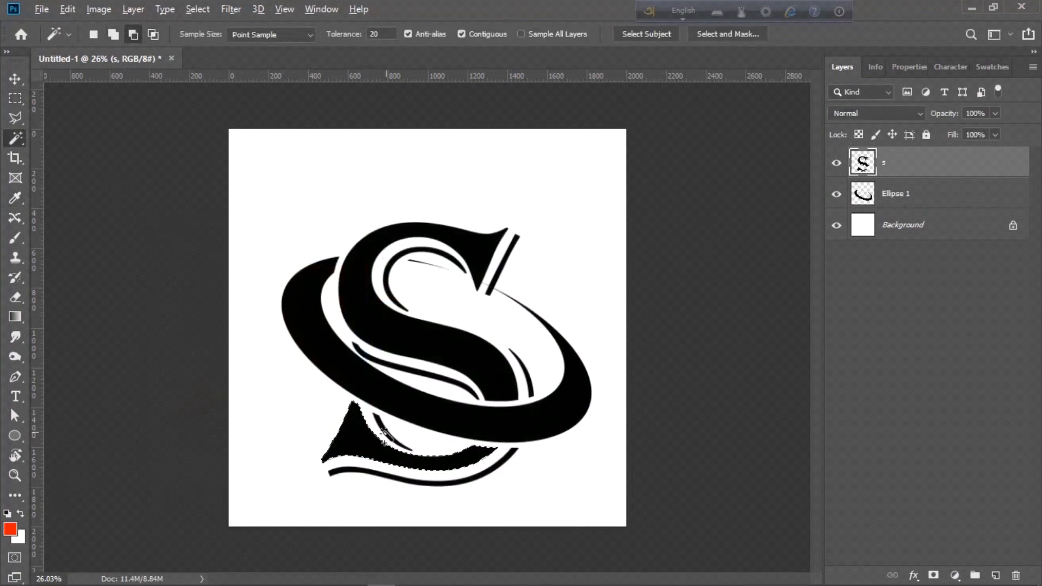
scroll(386, 434, "up", 3)
scroll(386, 435, "up", 2)
left_click(358, 468, "shift")
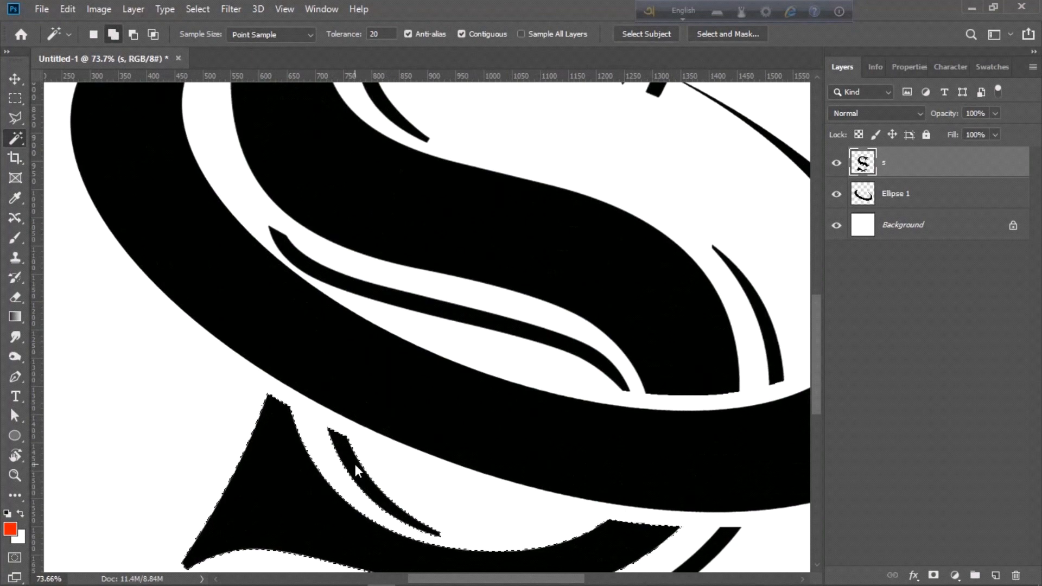
scroll(355, 469, "down", 3)
scroll(355, 469, "down", 2)
left_click(395, 457, "shift")
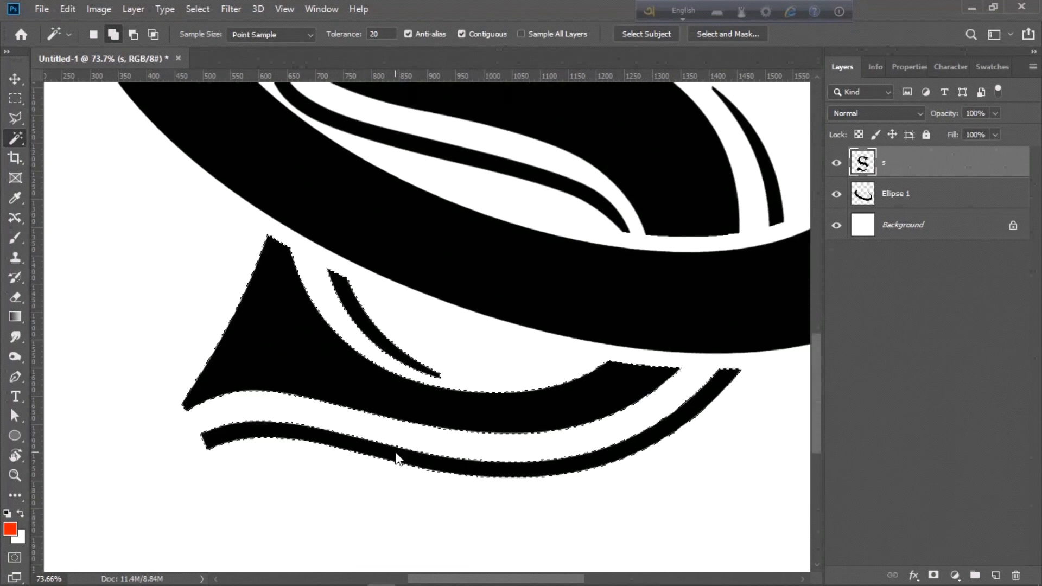
key("alt+BackSpace")
key("ctrl+d")
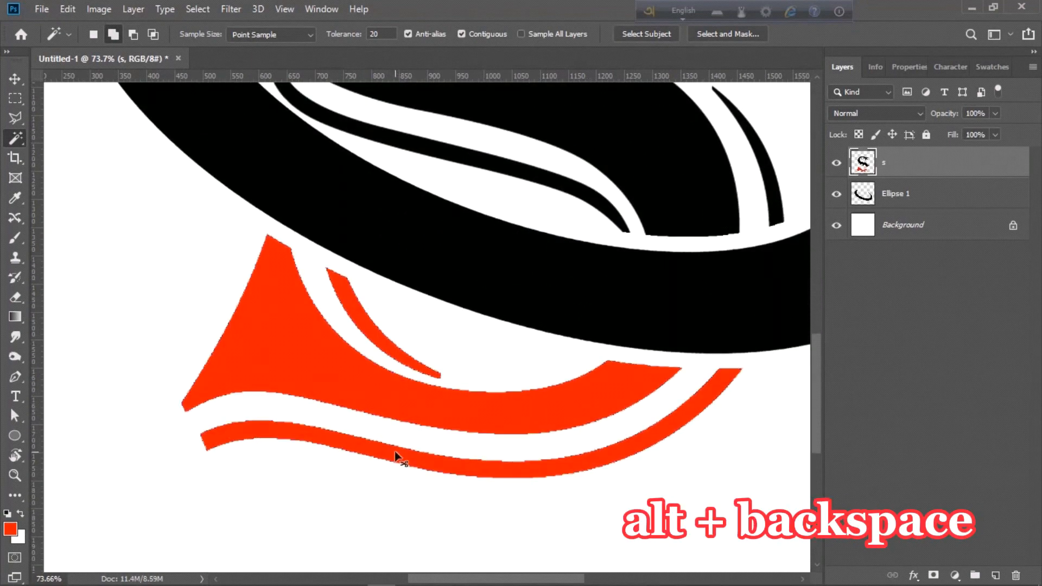
scroll(395, 457, "down", 1)
scroll(594, 321, "down", 3)
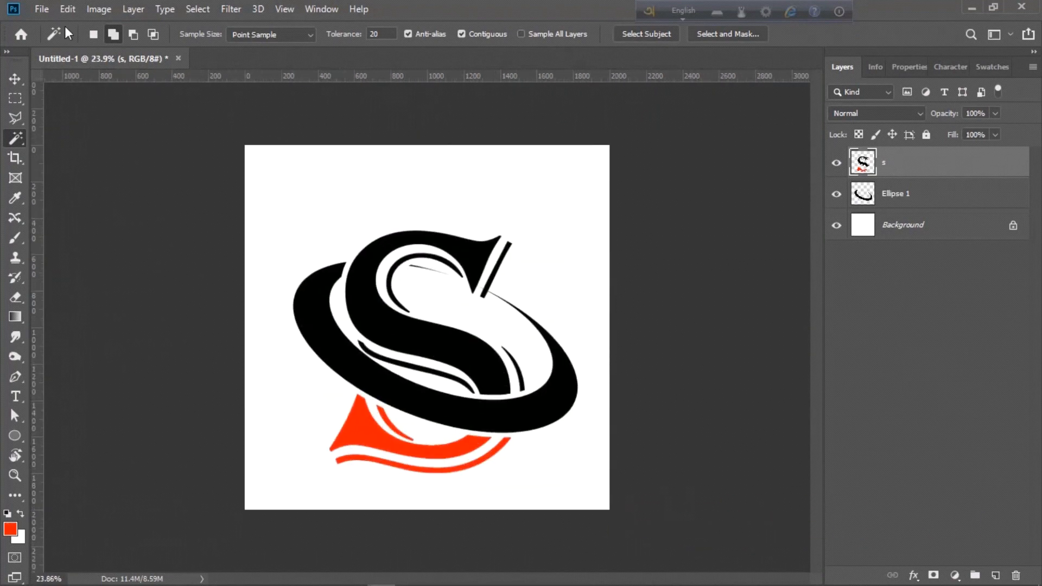
Step: Unlock the Background layer to convert it into a regular layer
left_click(39, 8)
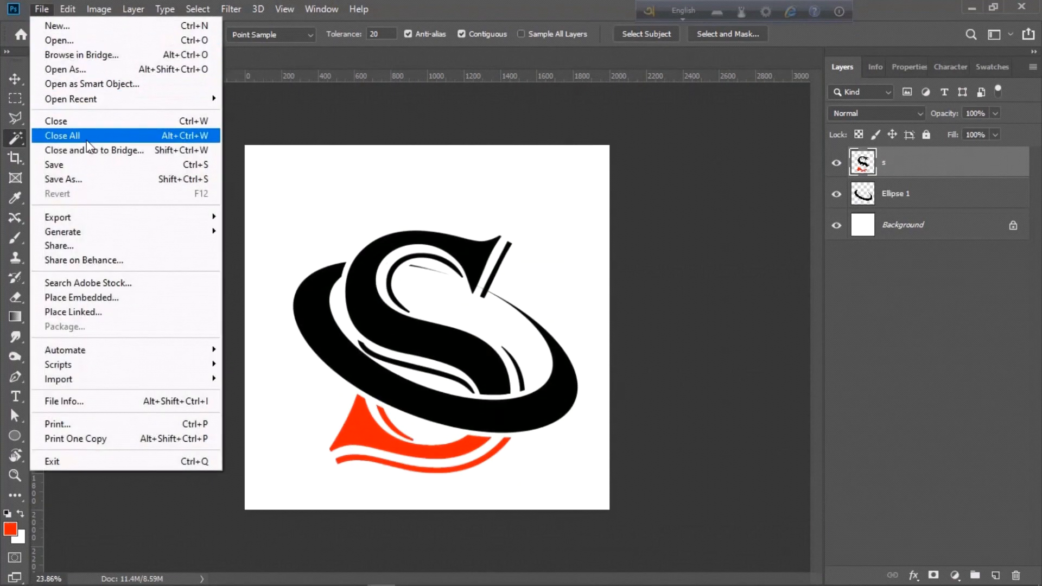
left_click(979, 220)
left_click(979, 222)
left_click(1013, 225)
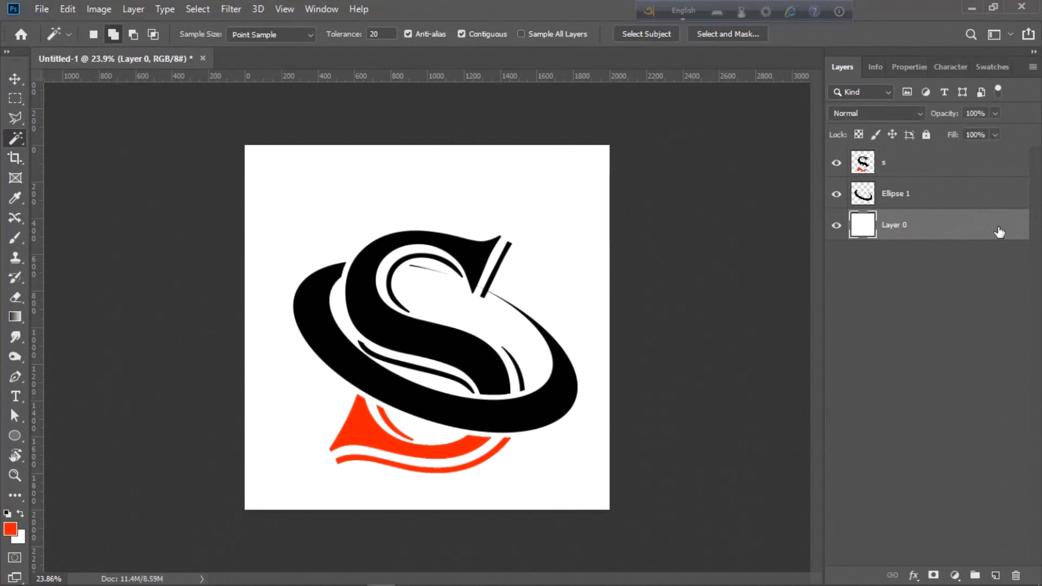
Step: Delete the white Layer 0 and align the S and Ellipse 1 layers on their horizontal centres
left_click_drag(988, 246, 1016, 574)
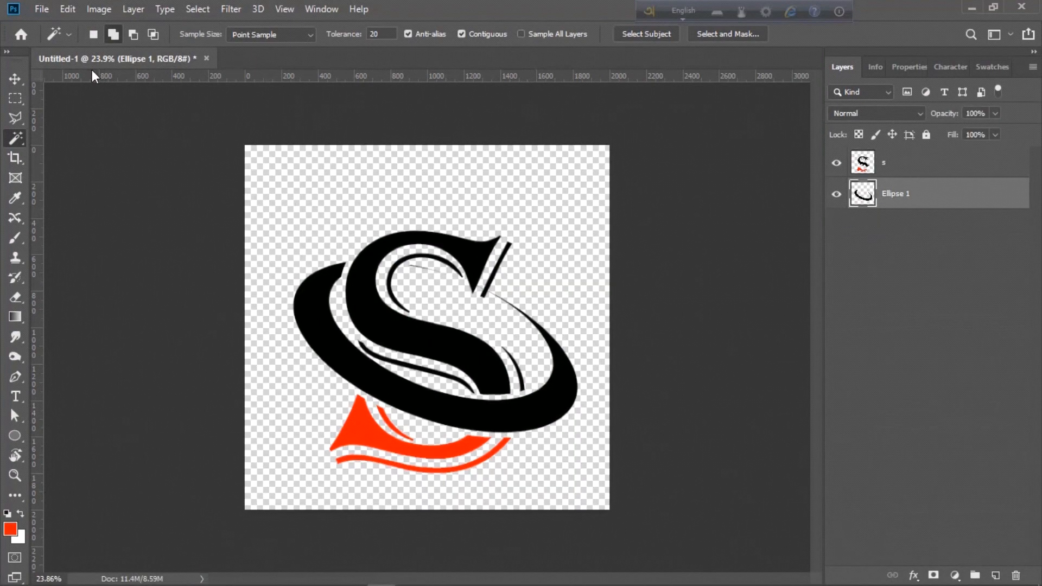
left_click(930, 172, "shift")
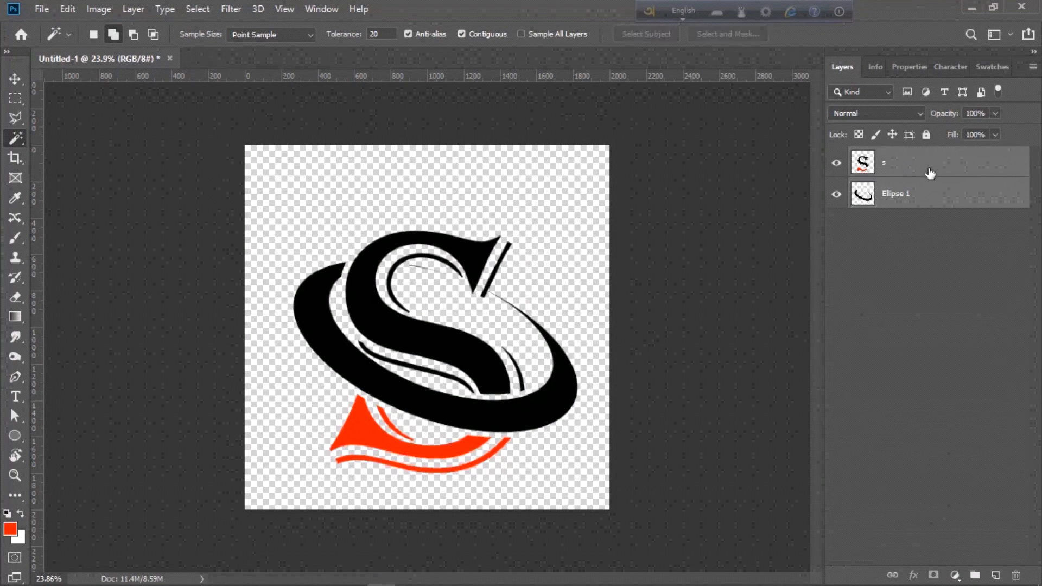
left_click(14, 79)
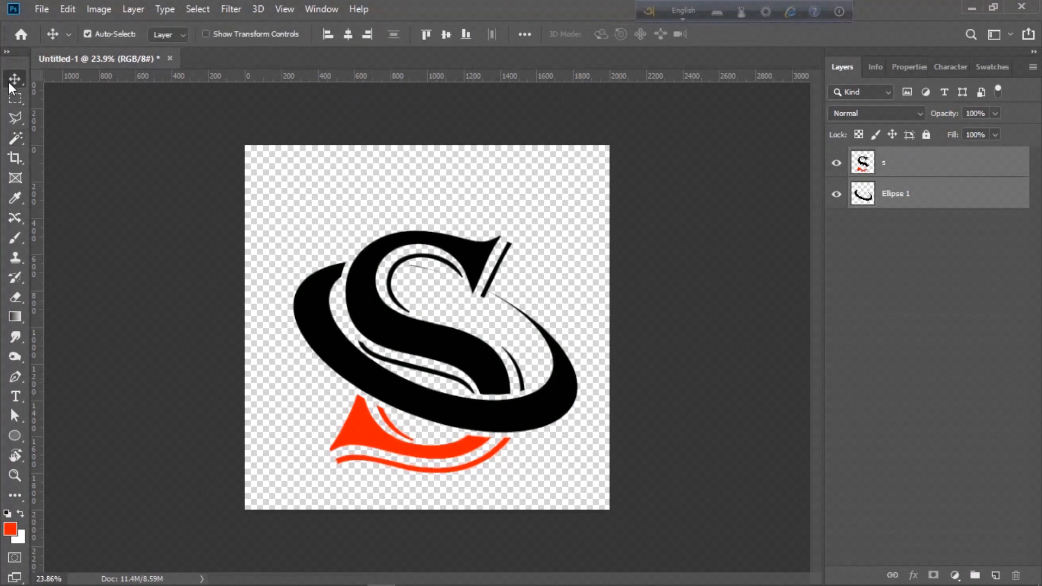
left_click(349, 34)
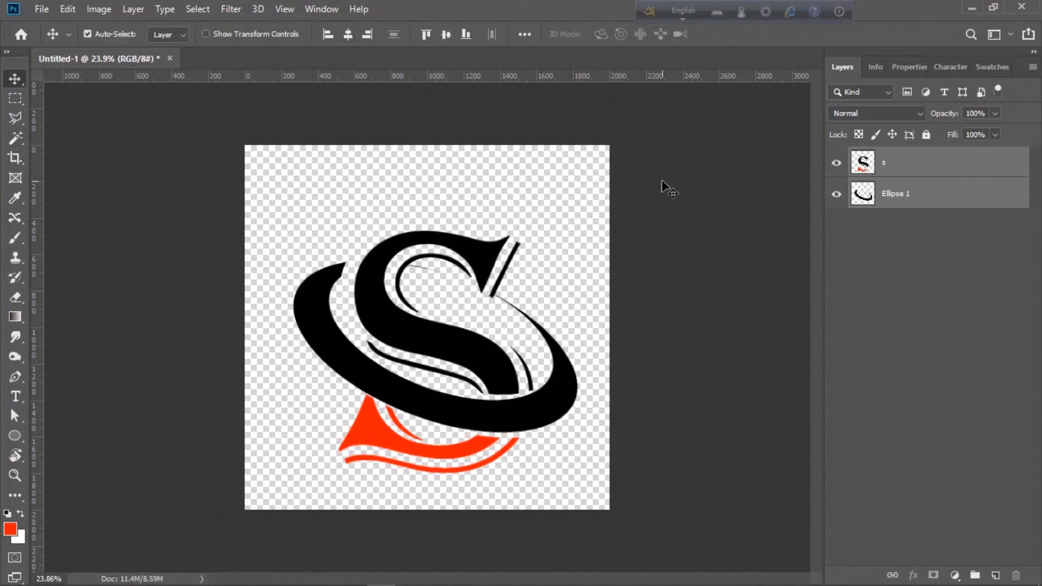
Step: Nudge the S and Ellipse 1 layers upward together so the logo sits closer to the canvas's vertical middle
key("shift+Up")
key("shift+Up")
key("shift+Up")
key("shift+Up")
key("shift+Up")
key("shift+Up")
key("shift+Up")
key("shift+Up")
key("shift+Up")
key("shift+Up")
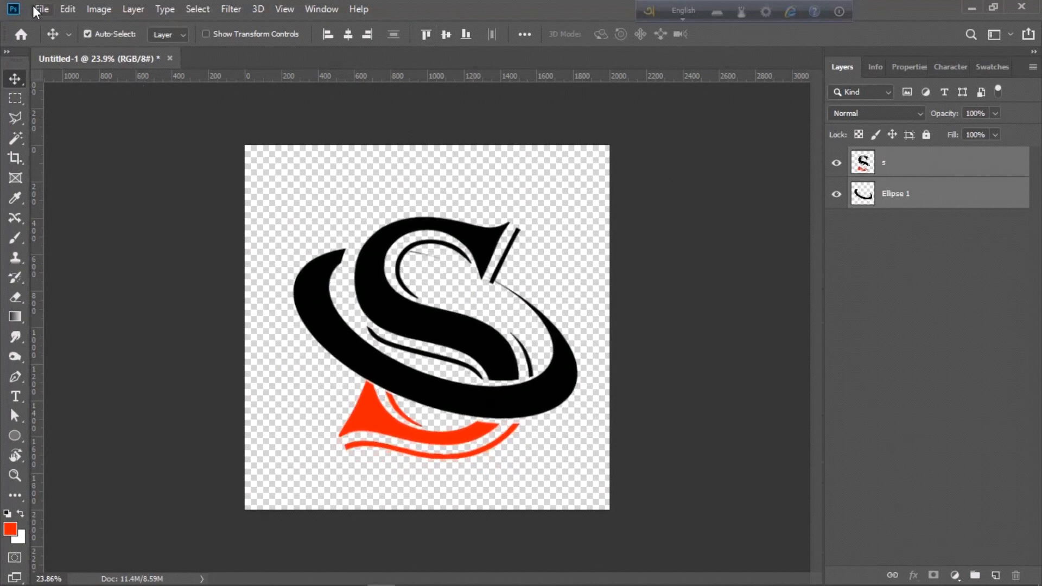
Step: Save the transparent logo as a PNG with the Large file size (Fastest saving) option
left_click(36, 11)
left_click(131, 181)
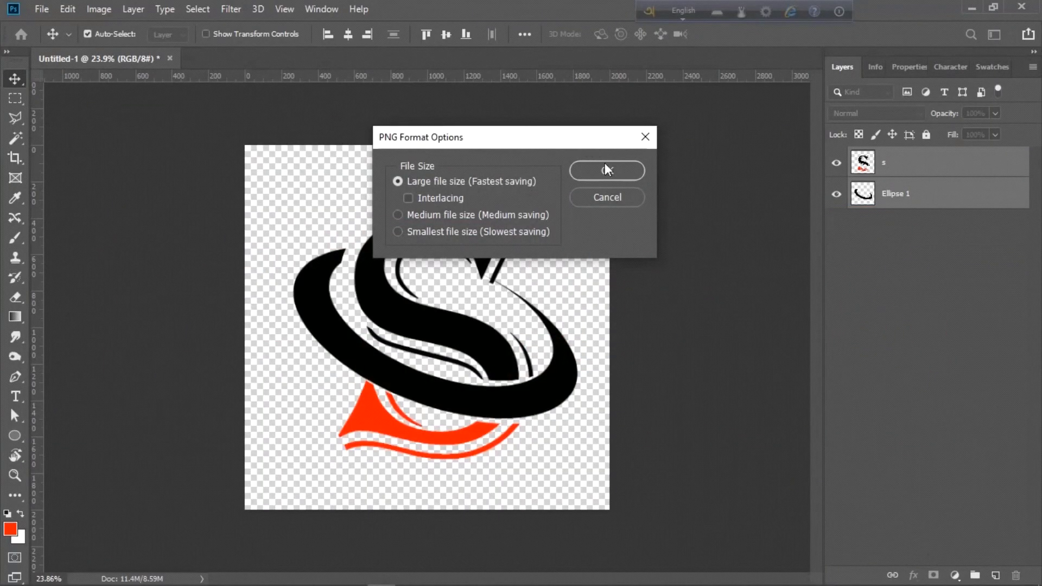
left_click(605, 169)
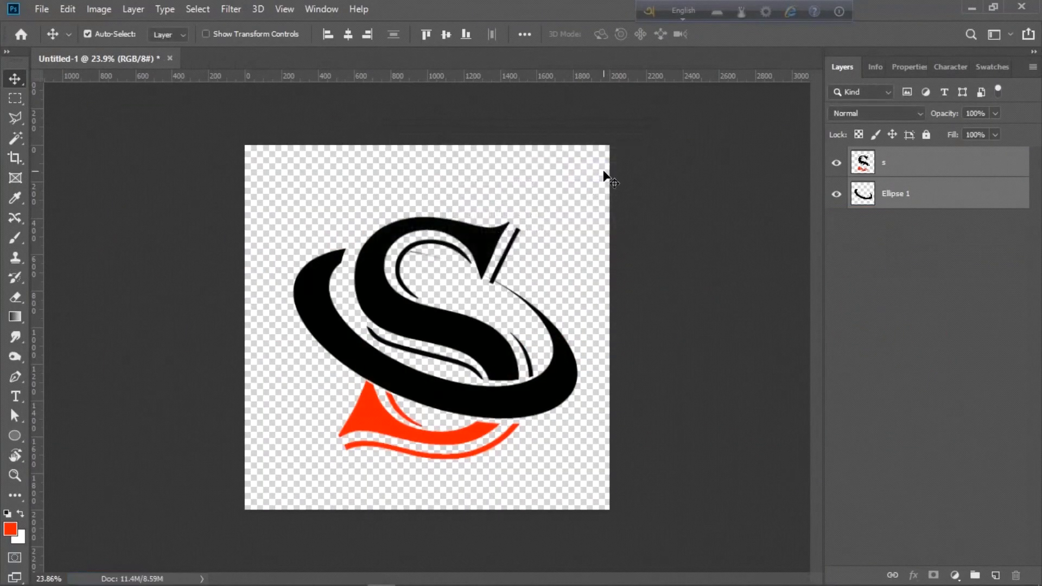
Step: Open the Photorealistic Cotton Logo Mockup PSD from the LOGO MOCKUP folder and open its [YOUR LOGO HERE] smart object for editing
left_click(43, 17)
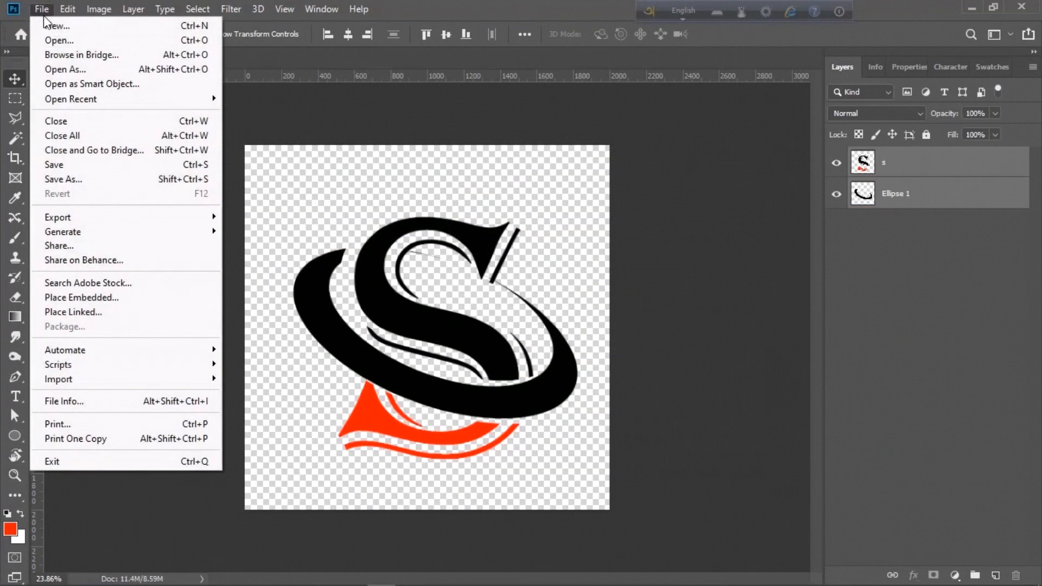
left_click(94, 39)
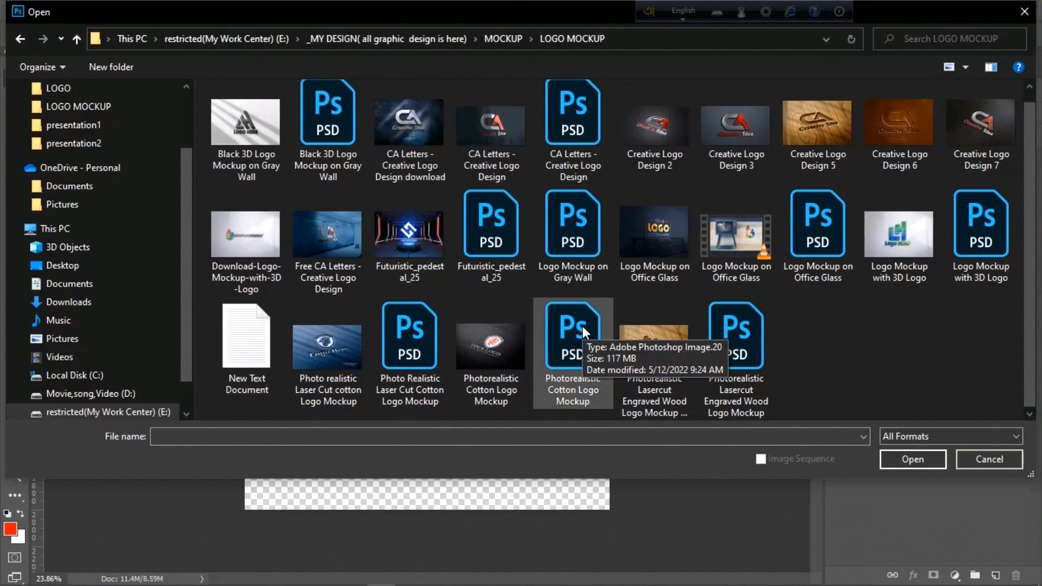
double_click(582, 327)
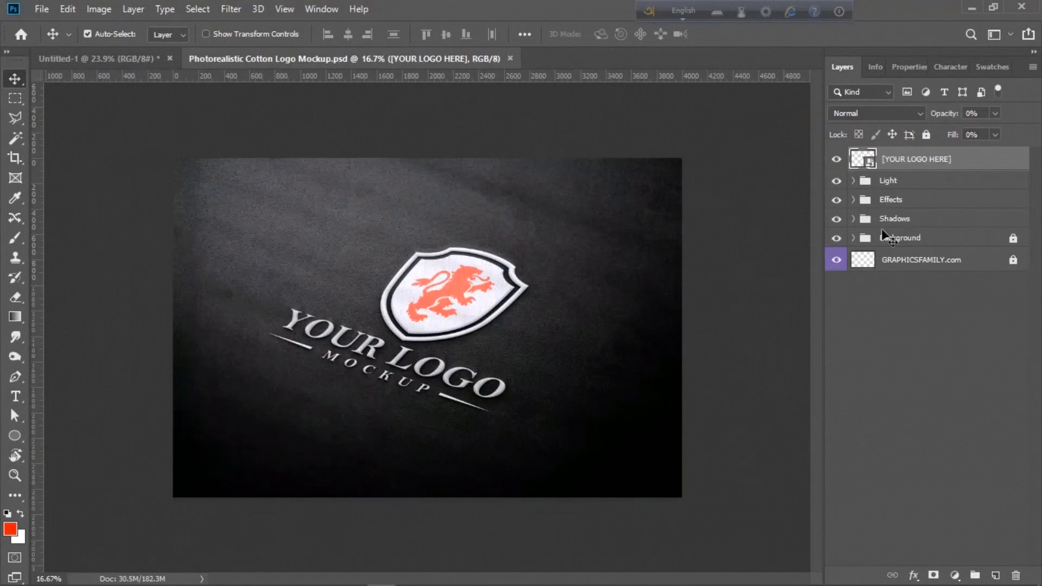
double_click(867, 159)
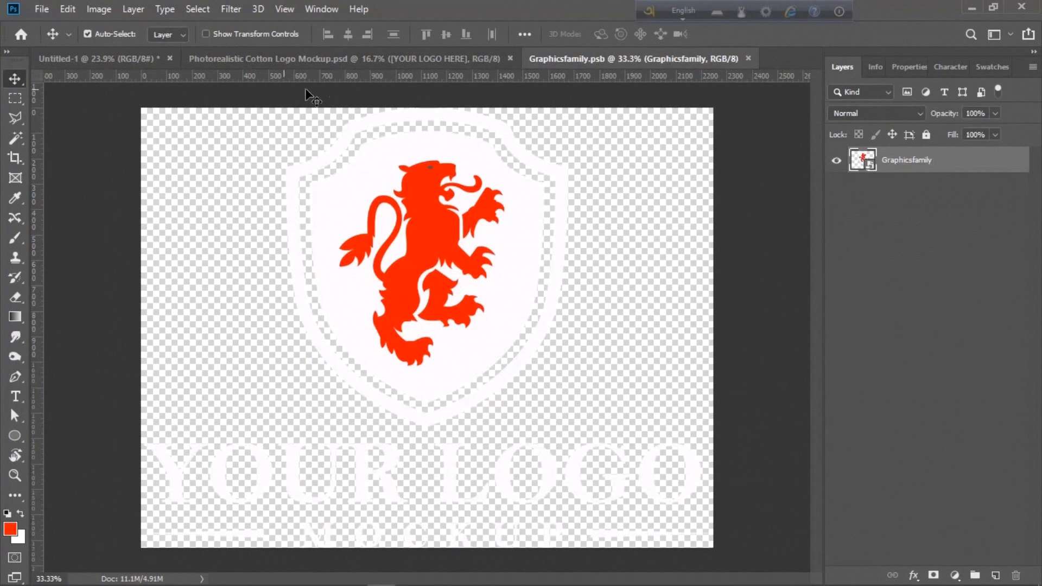
Step: Copy the S and Ellipse 1 layers from Untitled-1 into the upper middle of Graphicsfamily.psb and hide the placeholder Graphicsfamily layer
left_click(141, 59)
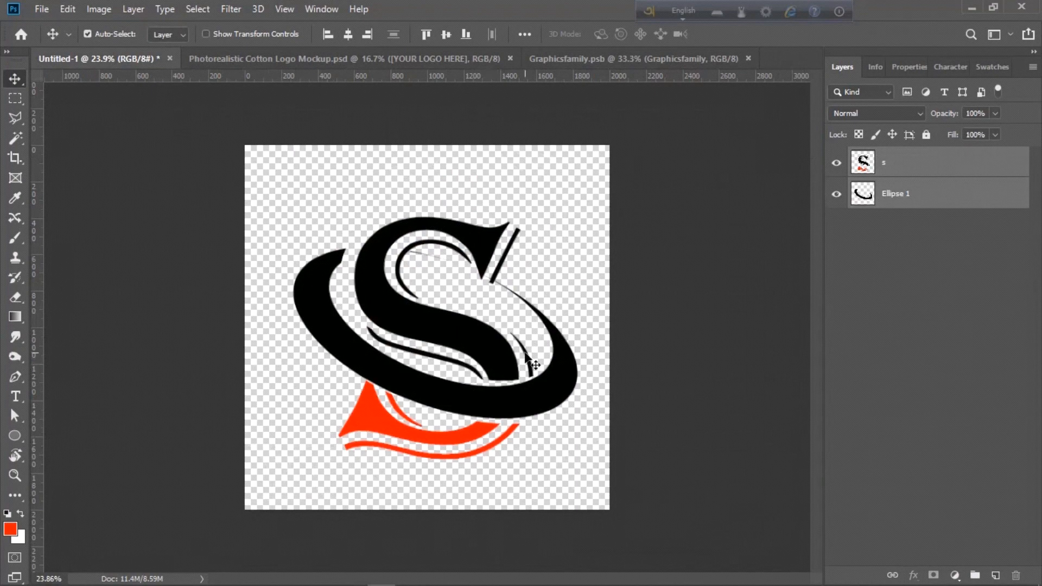
left_click_drag(531, 363, 412, 409)
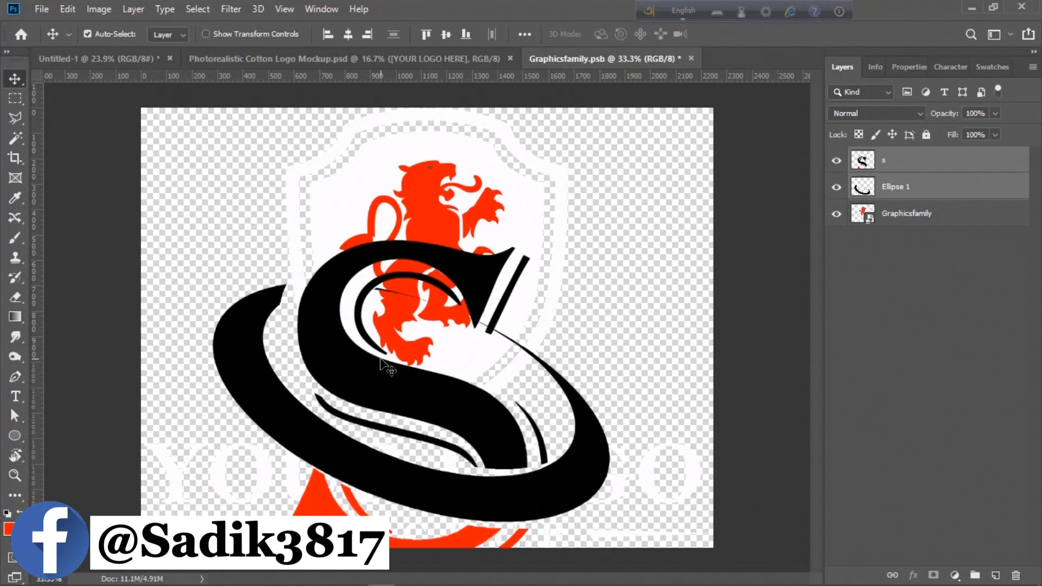
left_click_drag(381, 373, 381, 319)
left_click(836, 214)
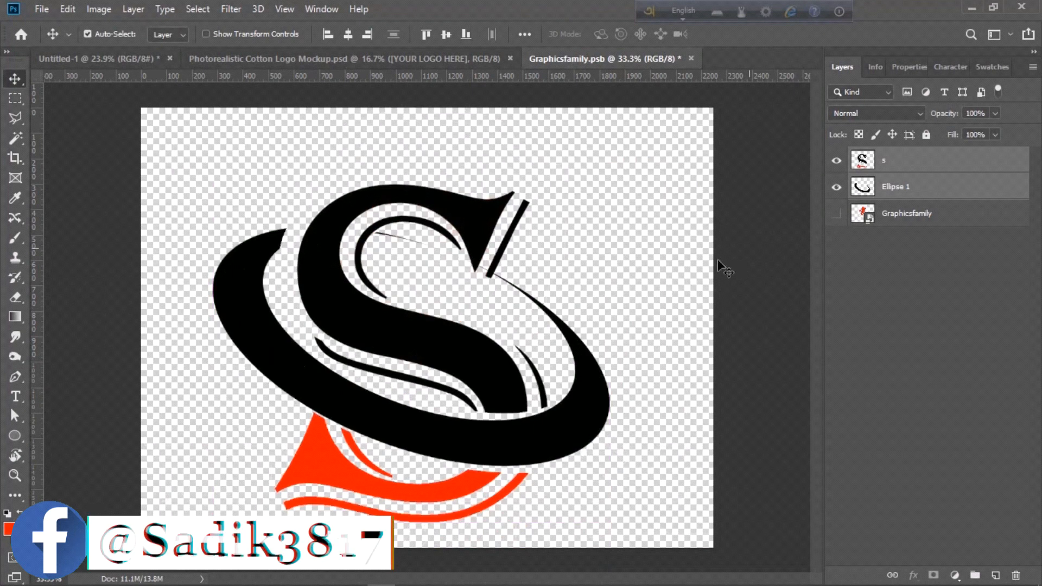
left_click_drag(509, 371, 527, 318)
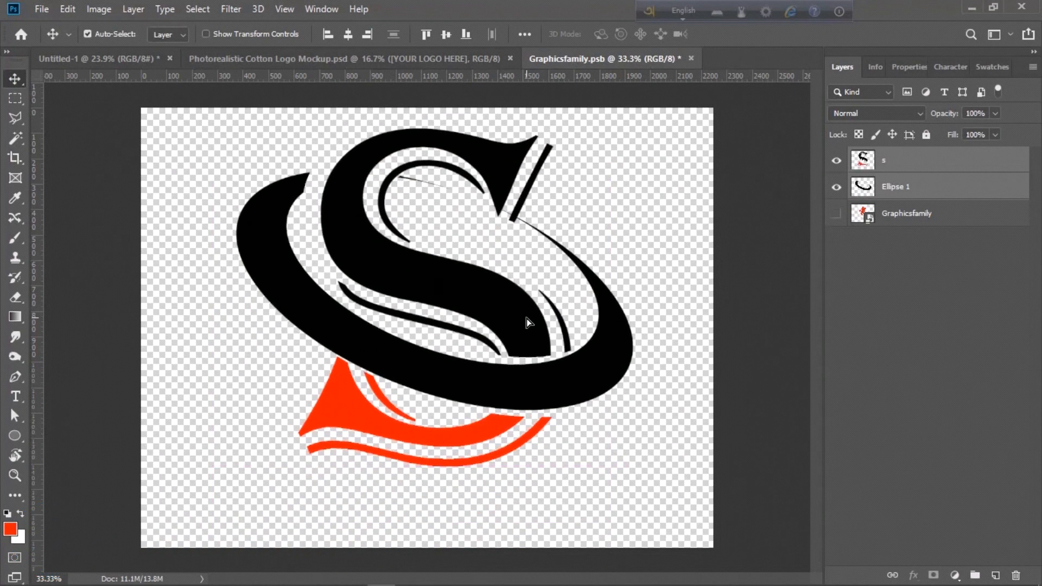
Step: Set up the Type tool with Century Schoolbook Bold Italic at 30 pt, using the black of the S as text colour
left_click(16, 399)
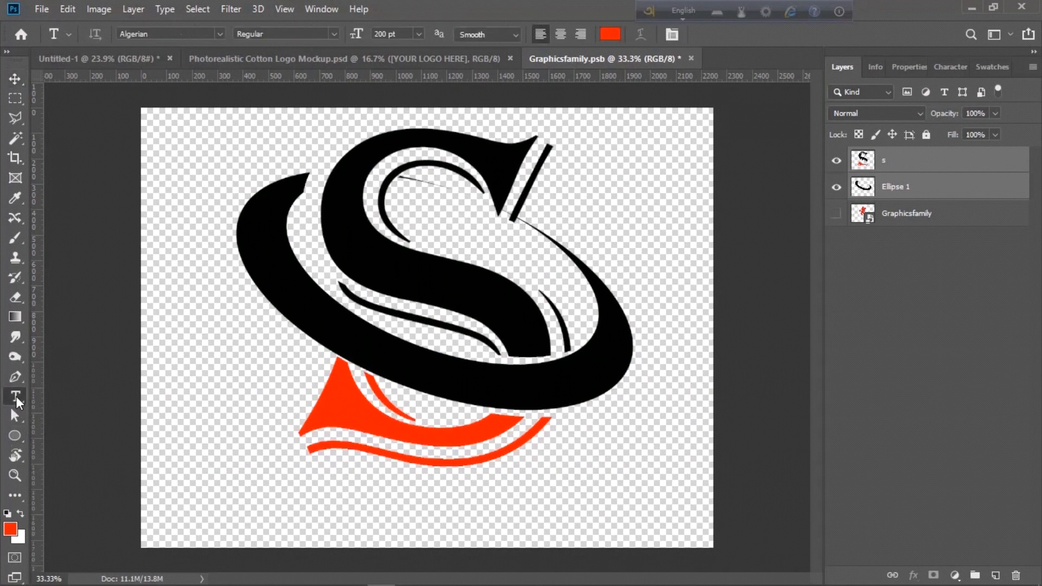
left_click(217, 30)
left_click(306, 90)
left_click(333, 37)
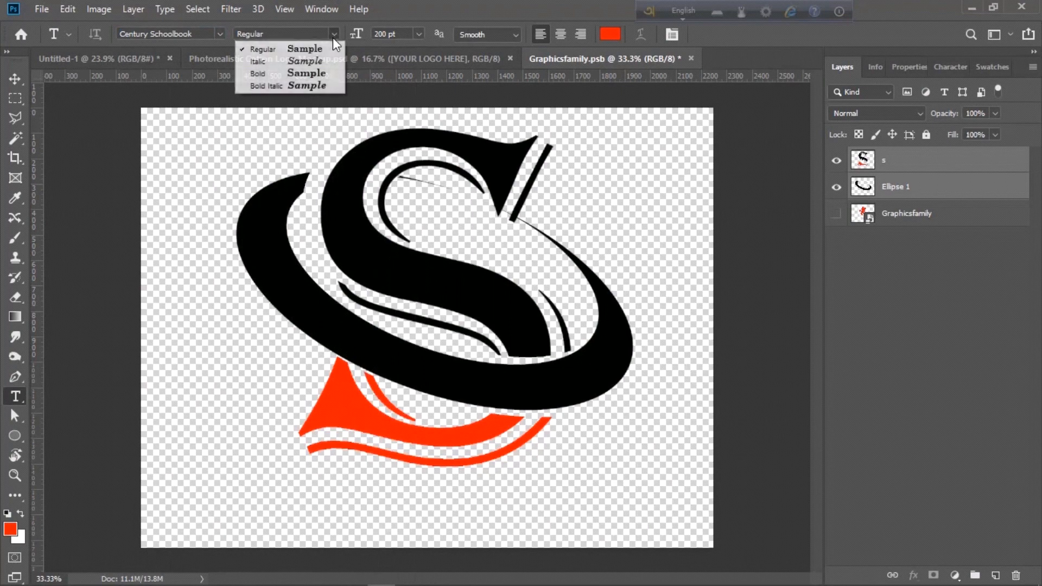
left_click(324, 85)
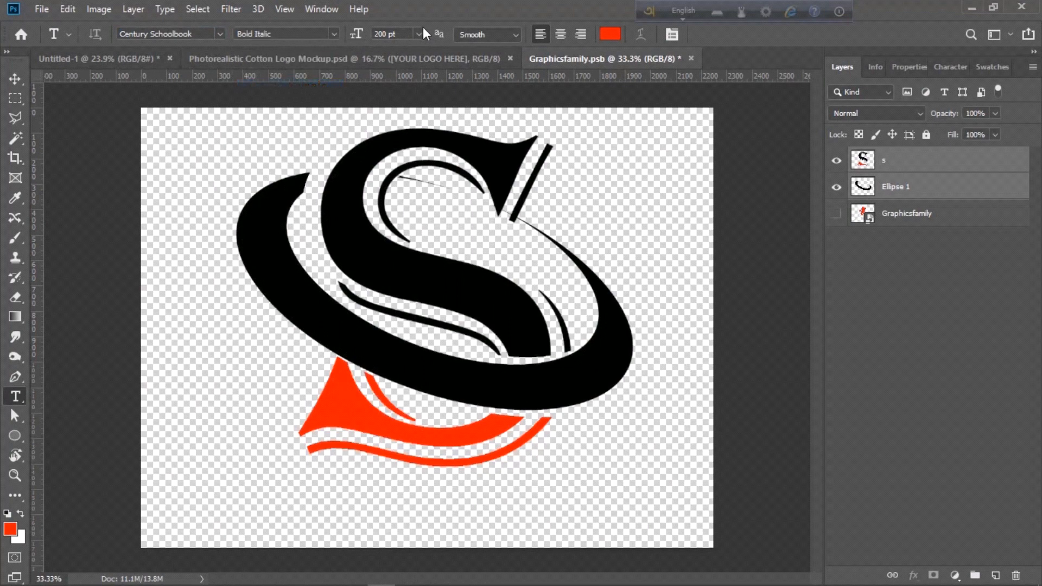
left_click(419, 33)
left_click(413, 187)
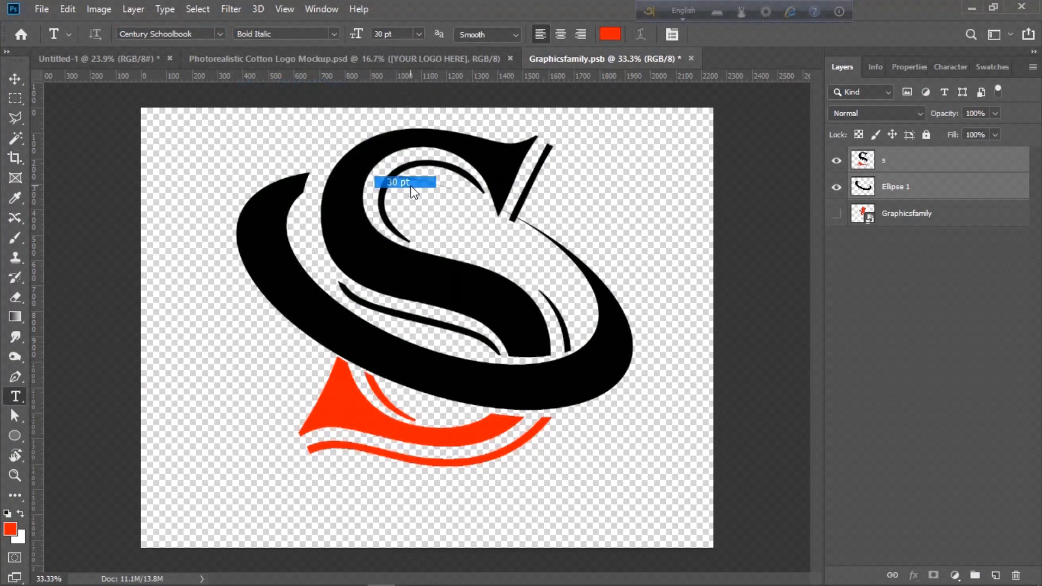
left_click(610, 35)
left_click(494, 156)
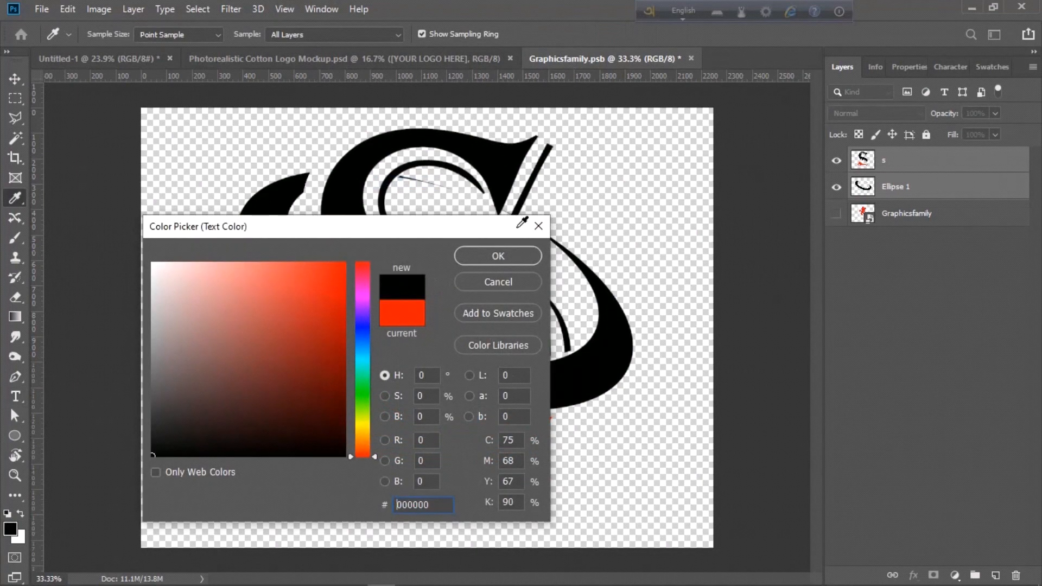
left_click(536, 257)
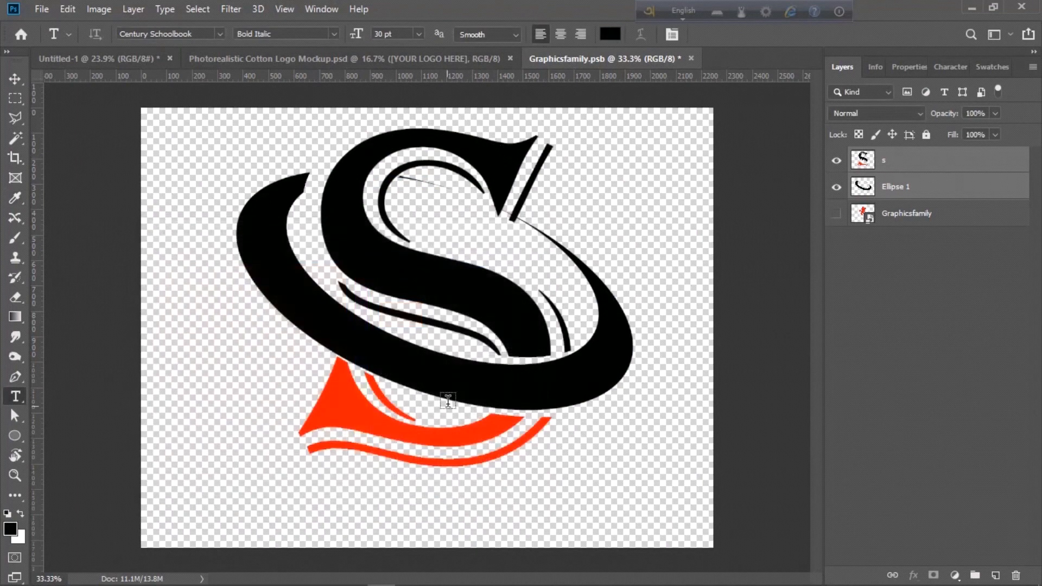
Step: Add the brand text "Sadik's Graphic world" as a single line starting at the lower left of the logo
left_click(207, 497)
type("Sadik's")
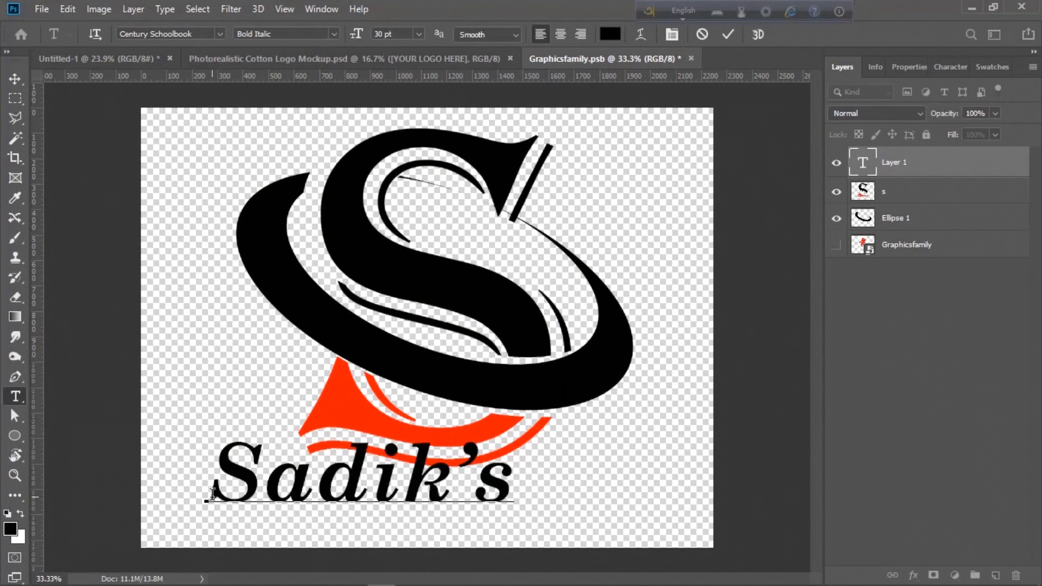
type(" Gre")
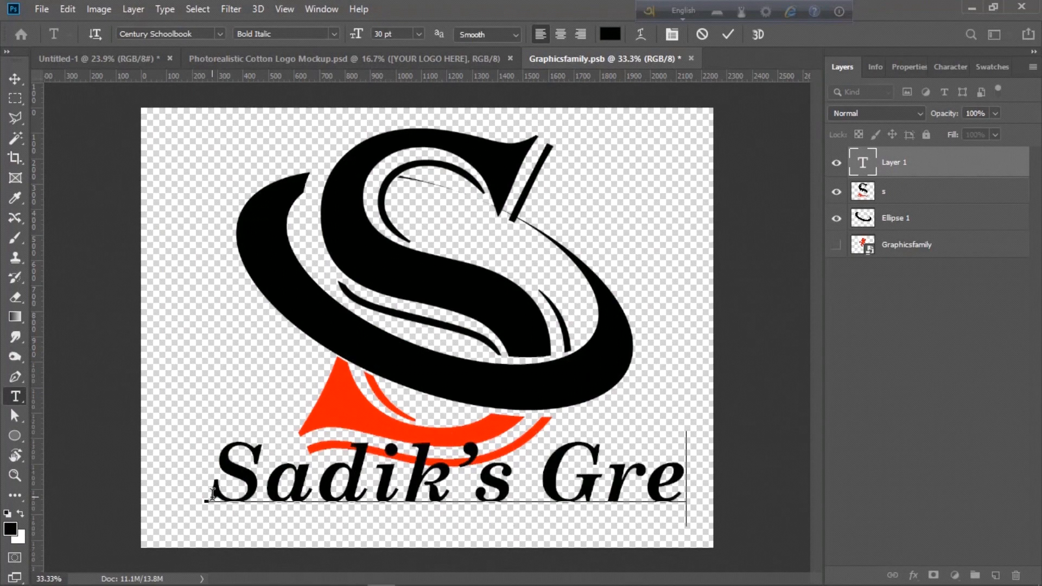
key("BackSpace")
type("ap")
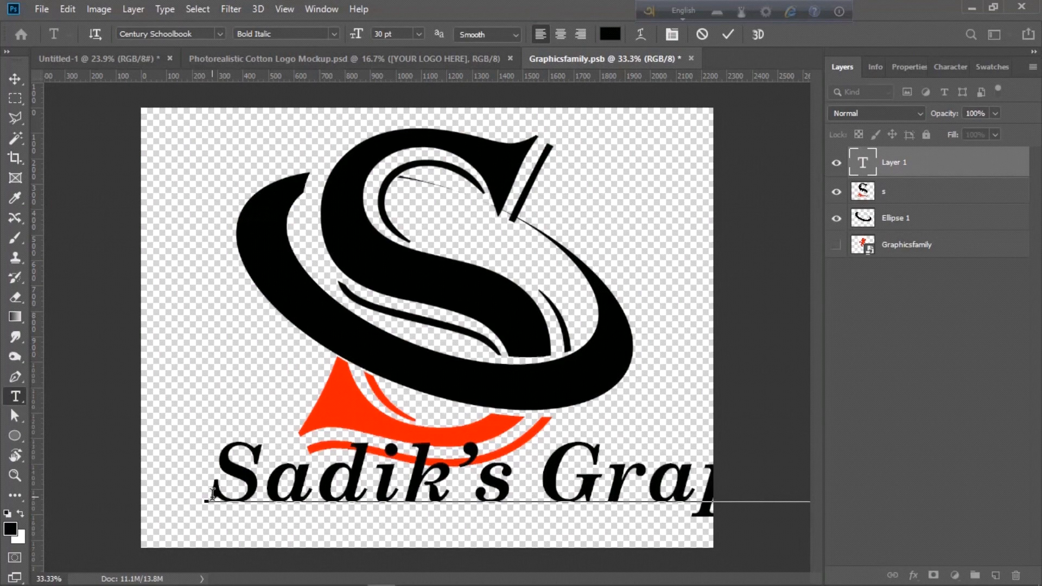
key("ctrl+Return")
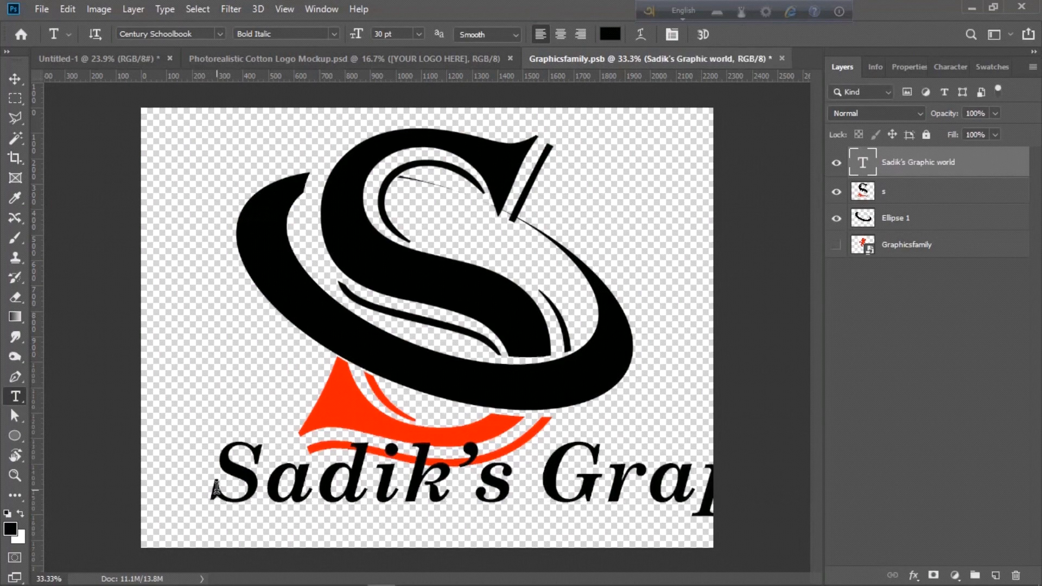
Step: Scale the brand text down to about 17 pt and fit it across the canvas width beneath the logo
key("ctrl+t")
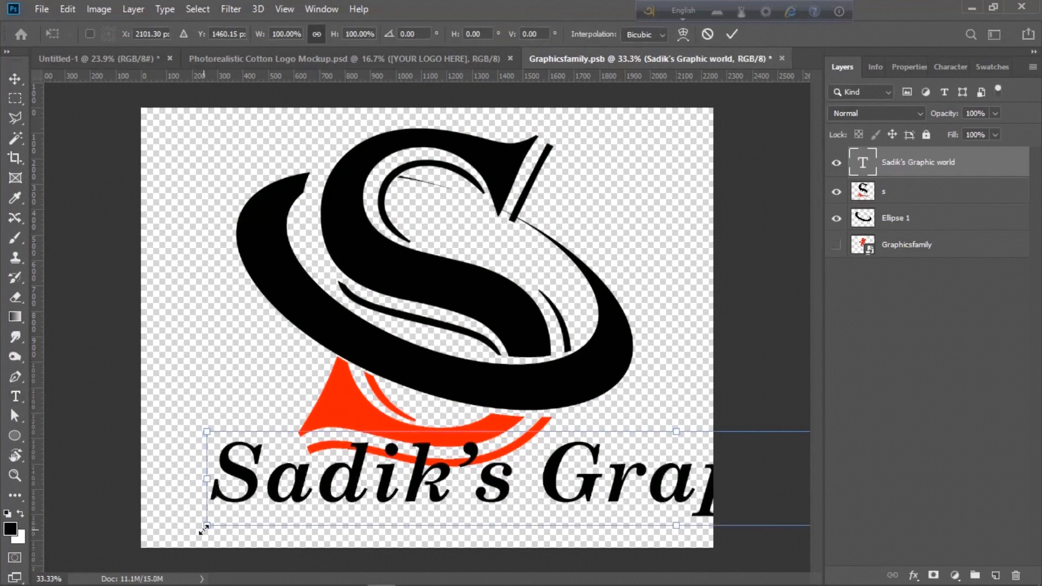
left_click_drag(203, 529, 158, 522)
key("Return")
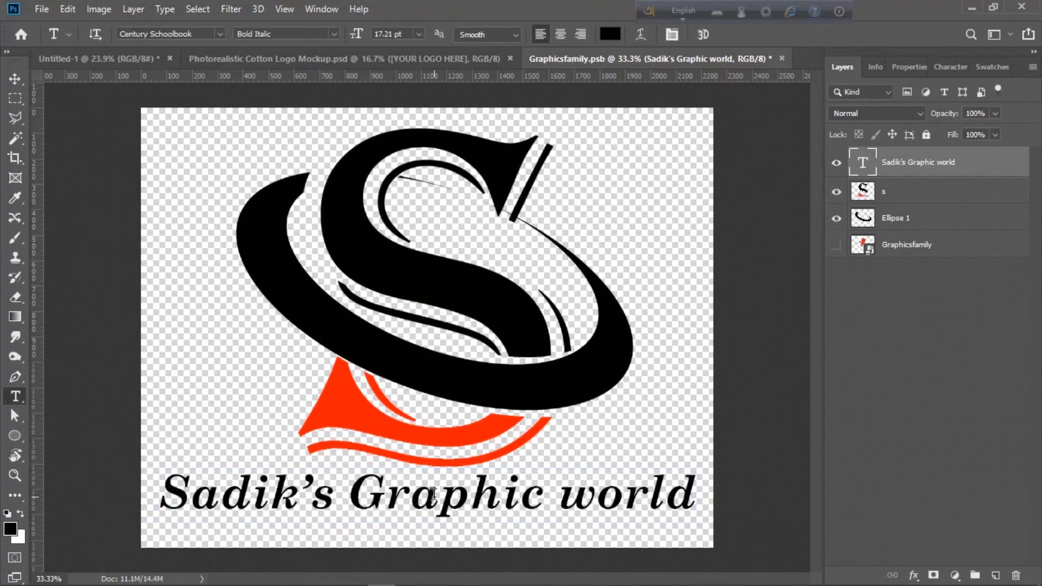
Step: Colour the word "world" in the brand text red with hex value ff0000
double_click(433, 494)
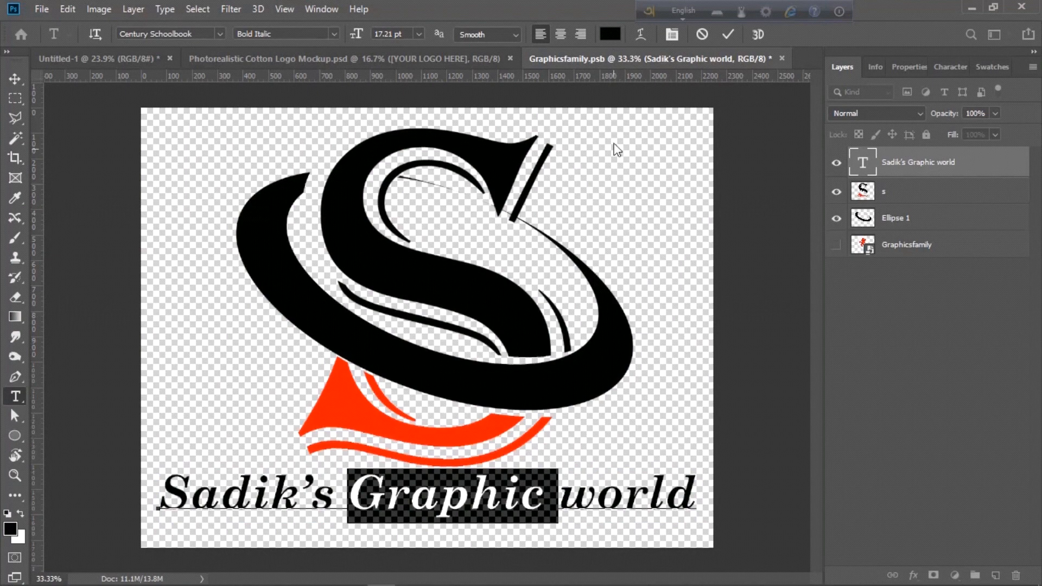
left_click_drag(561, 491, 696, 471)
left_click(609, 34)
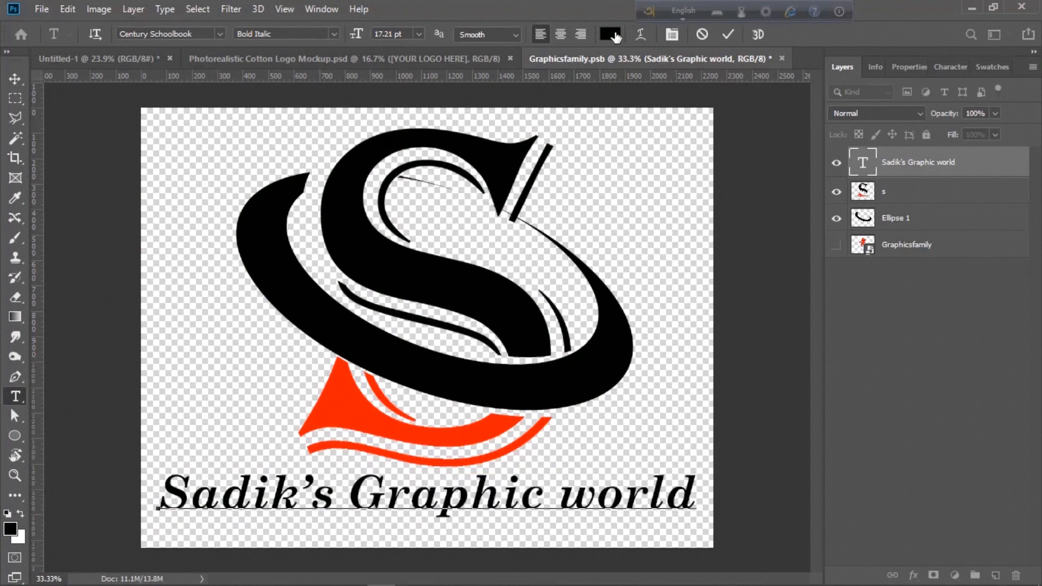
type("ff0000")
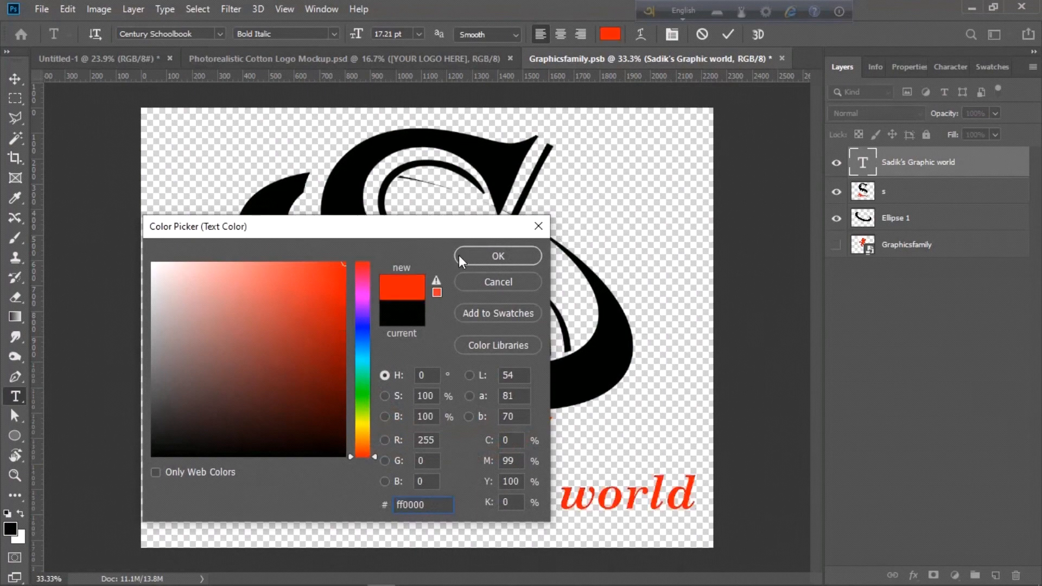
left_click(460, 259)
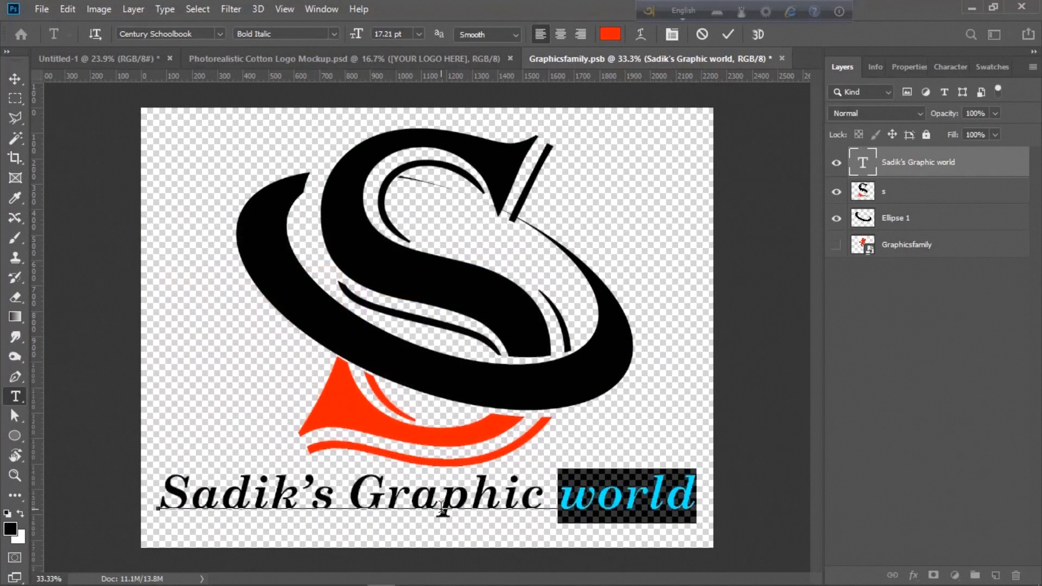
Step: Colour the text from "phic" to the end of "world" red with hex value ff0000 and commit the text edit
left_click_drag(442, 509, 703, 511)
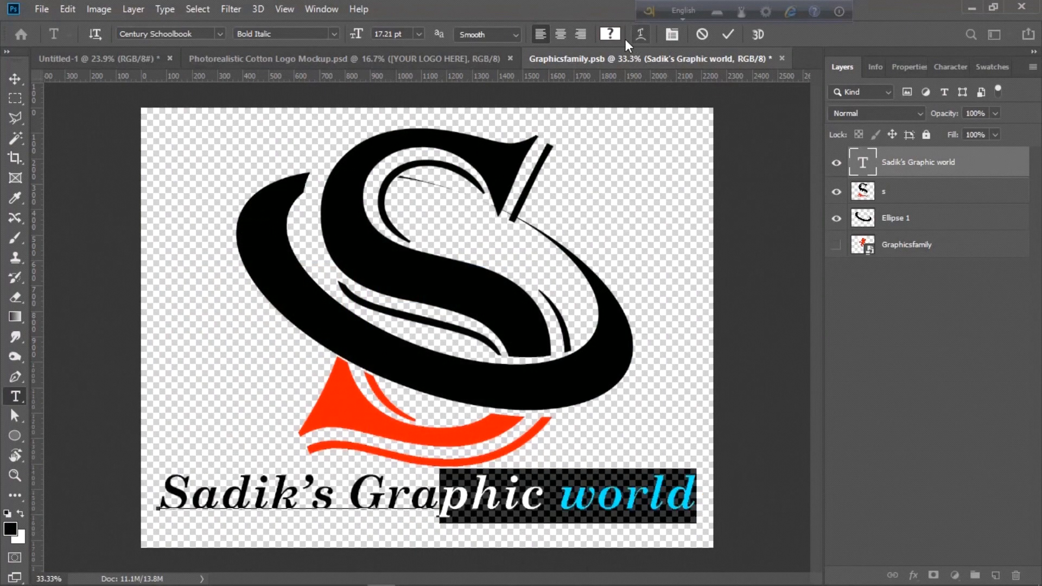
left_click(610, 34)
type("ff0000")
left_click(529, 258)
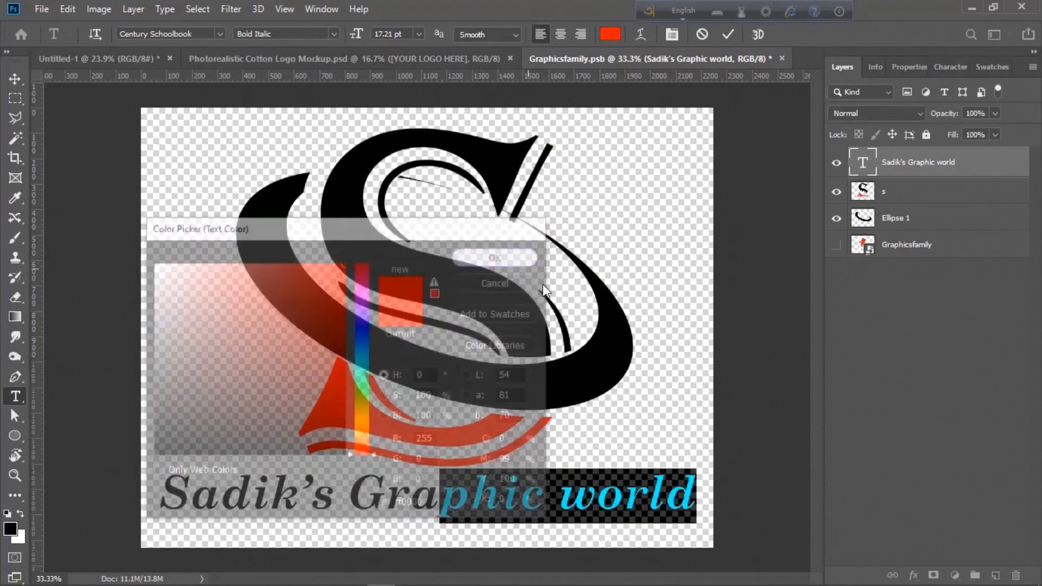
left_click(754, 358)
scroll(767, 310, "down", 4)
scroll(769, 310, "up", 4)
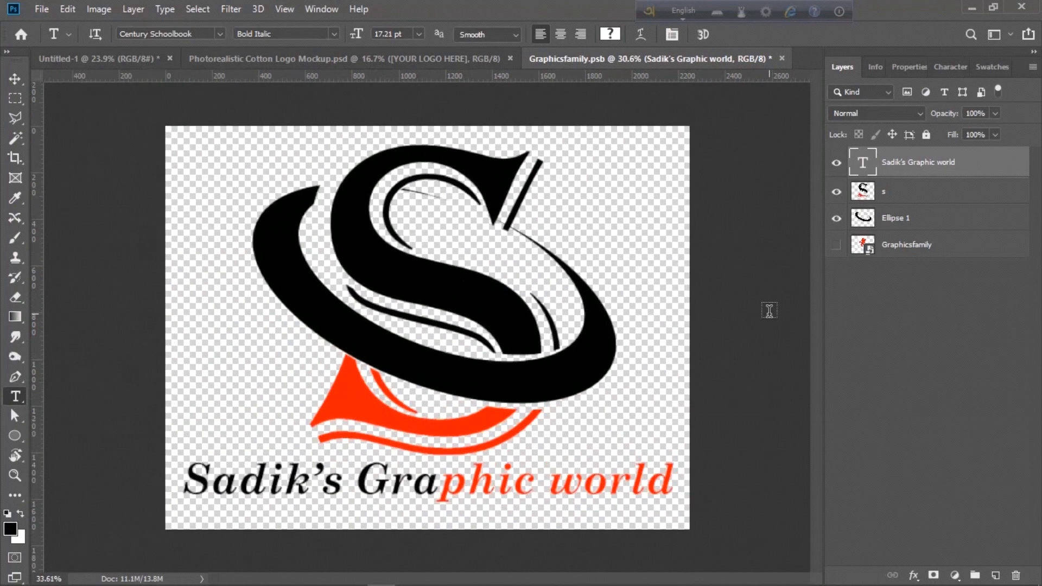
Step: Save the Graphicsfamily.psb smart object and return to the cotton mockup document to view the applied logo
scroll(769, 311, "up", 1)
key("ctrl+s")
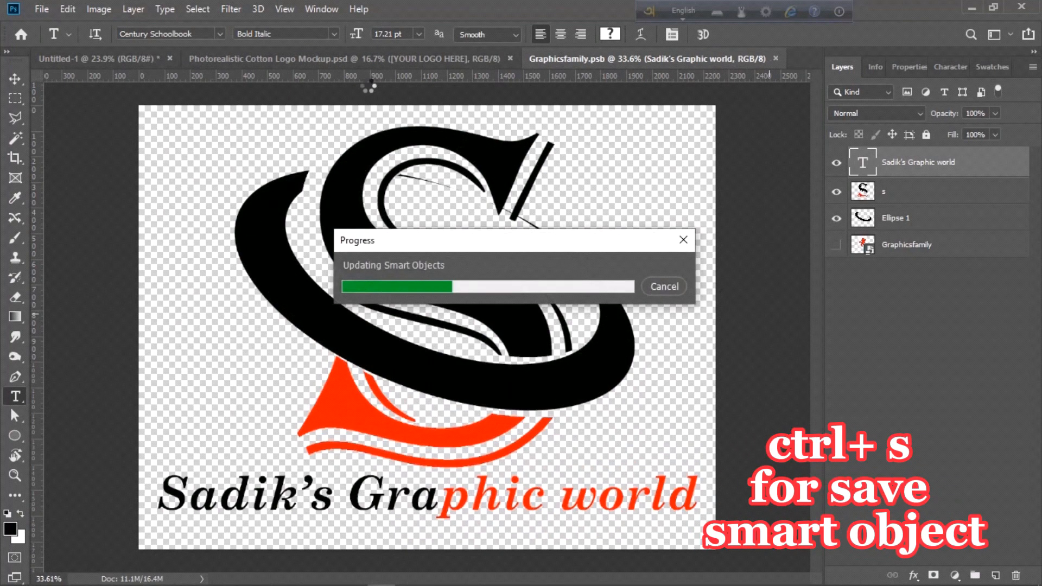
left_click(389, 58)
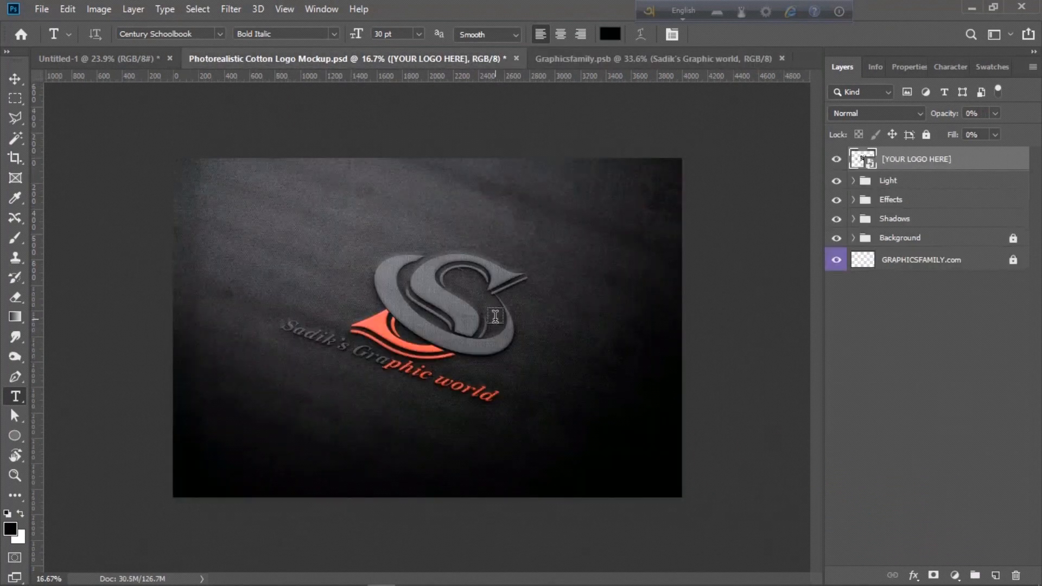
scroll(495, 315, "up", 4)
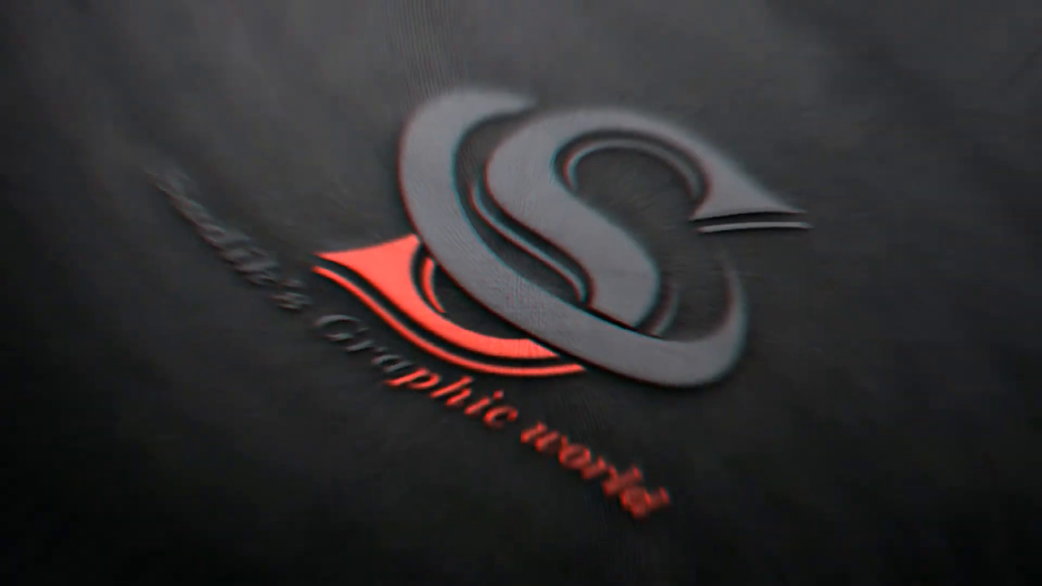